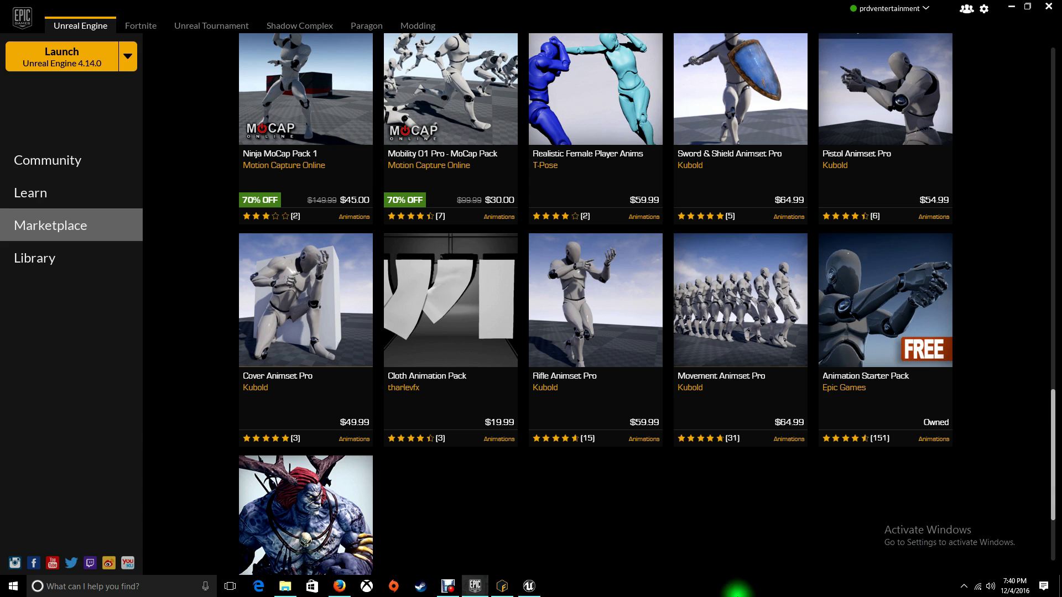
# - Bring the Mixamo Fuse character editor to the front from the taskbar
pyautogui.click(500, 587)
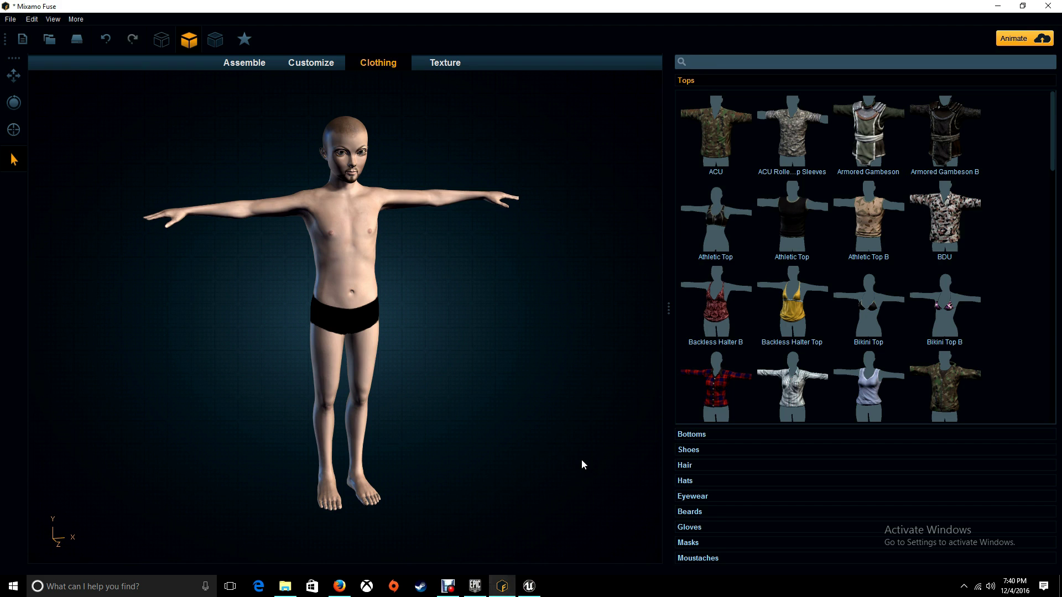
# - Dress the character in the BDU top, start the Mixamo upload, then switch to Firefox
pyautogui.click(953, 237)
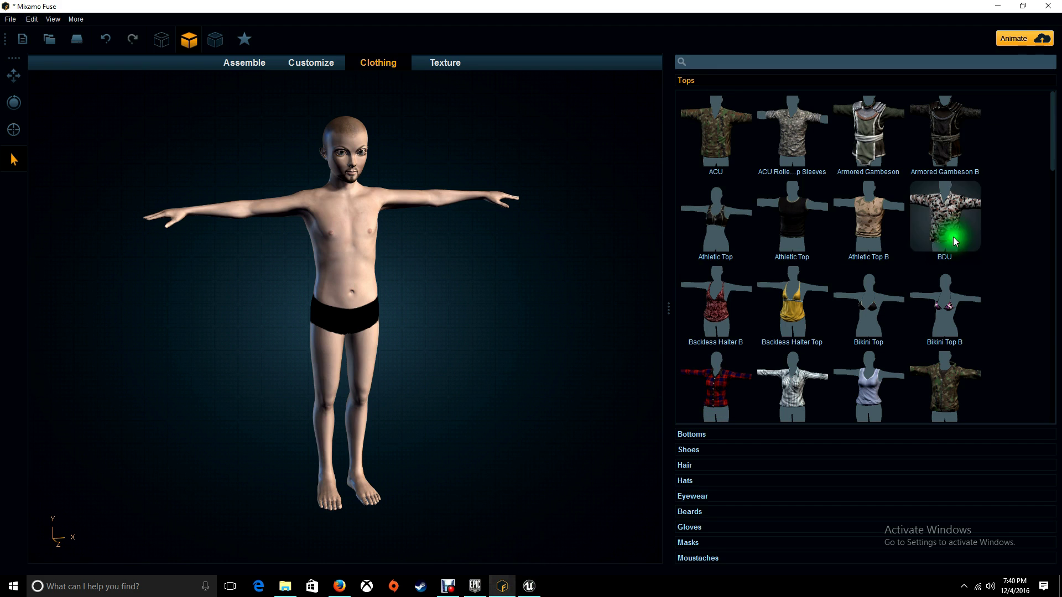
pyautogui.click(1015, 40)
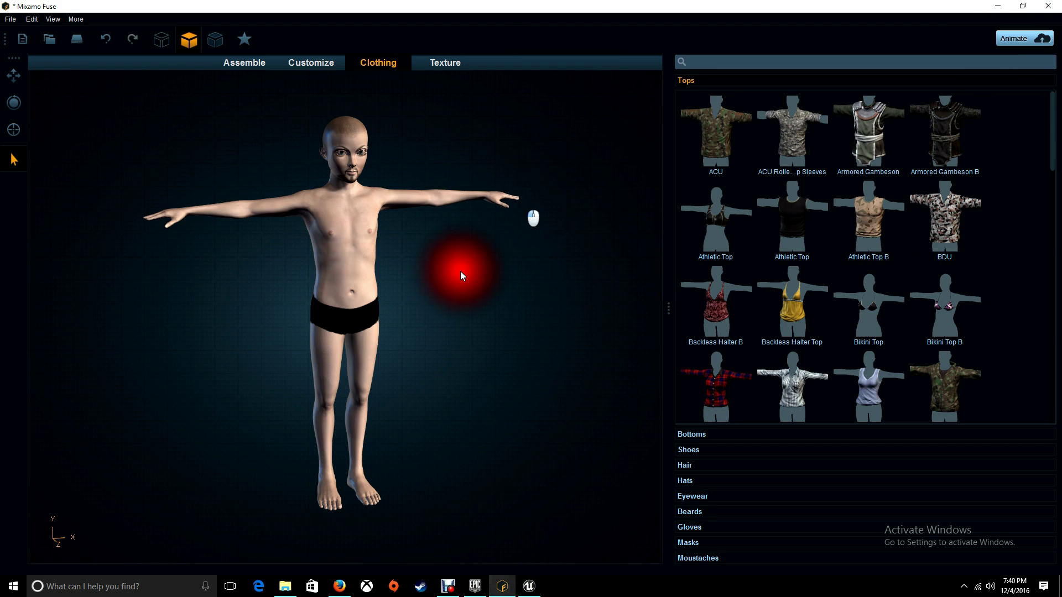
pyautogui.click(1020, 41)
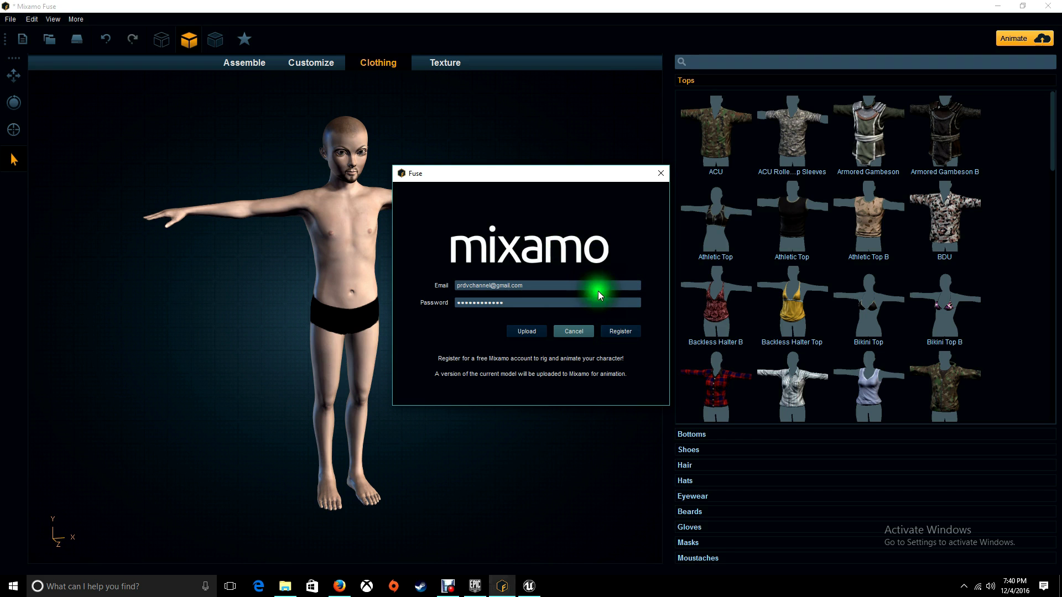
pyautogui.click(339, 586)
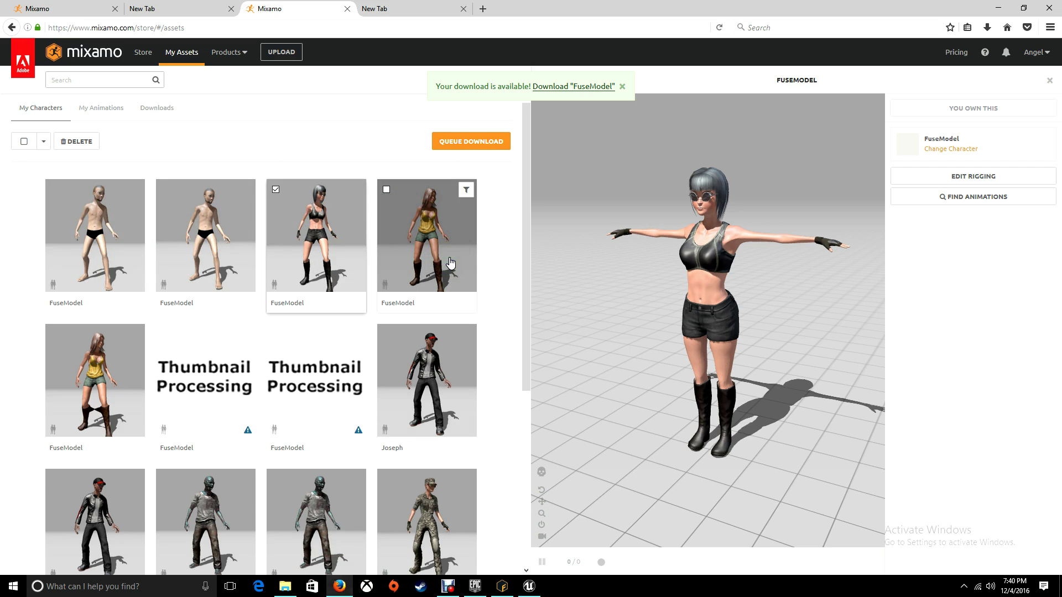
pyautogui.click(464, 144)
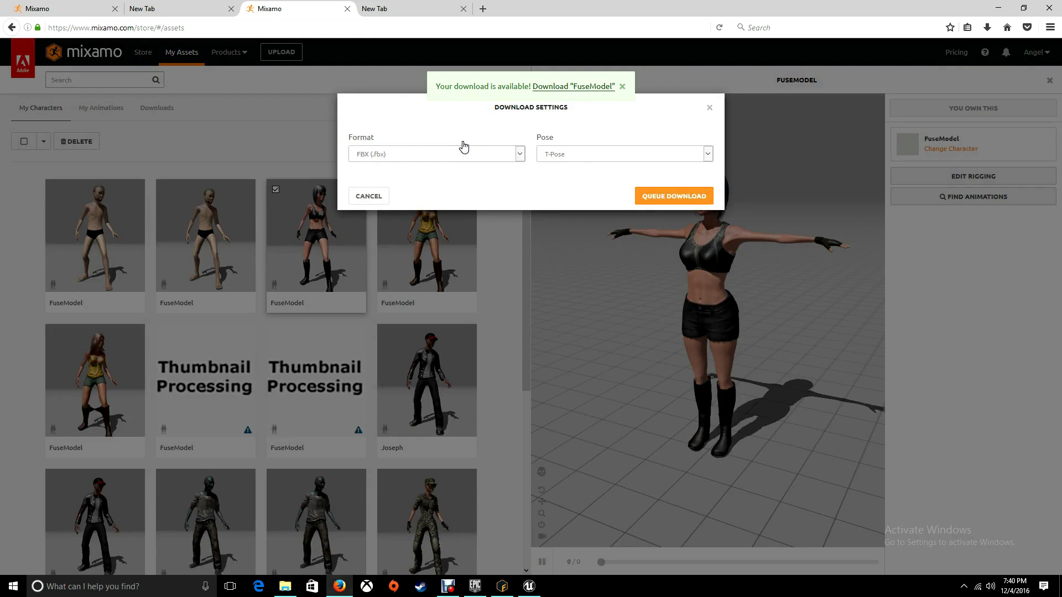
pyautogui.click(367, 156)
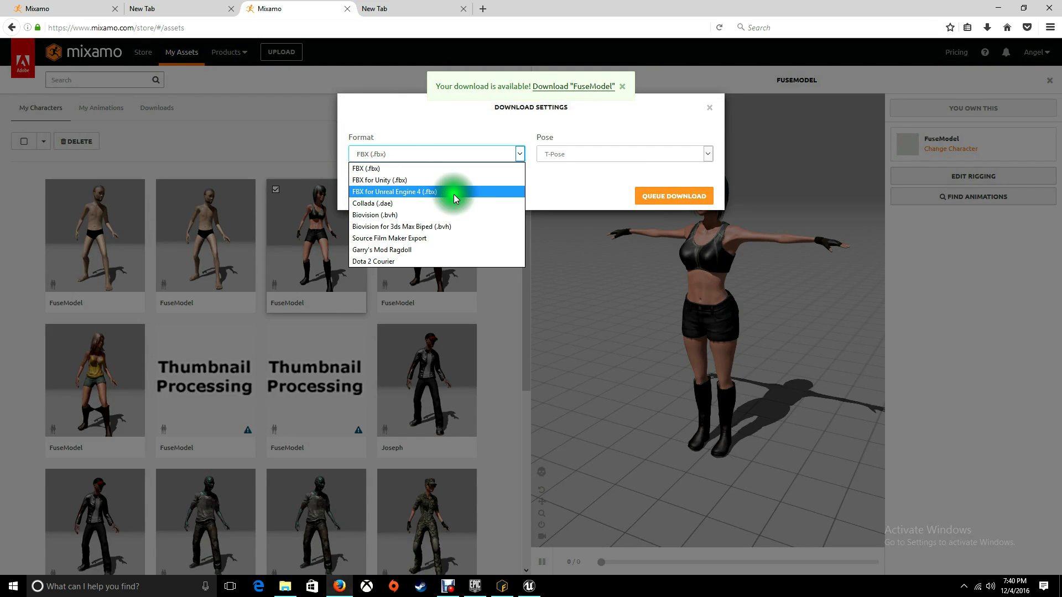
pyautogui.click(559, 189)
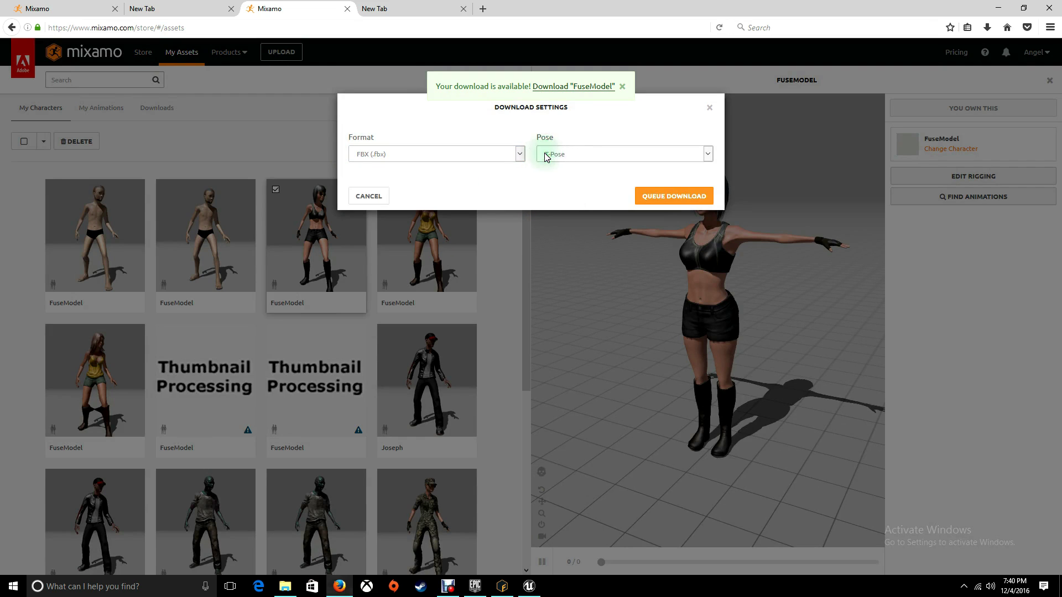
pyautogui.click(573, 153)
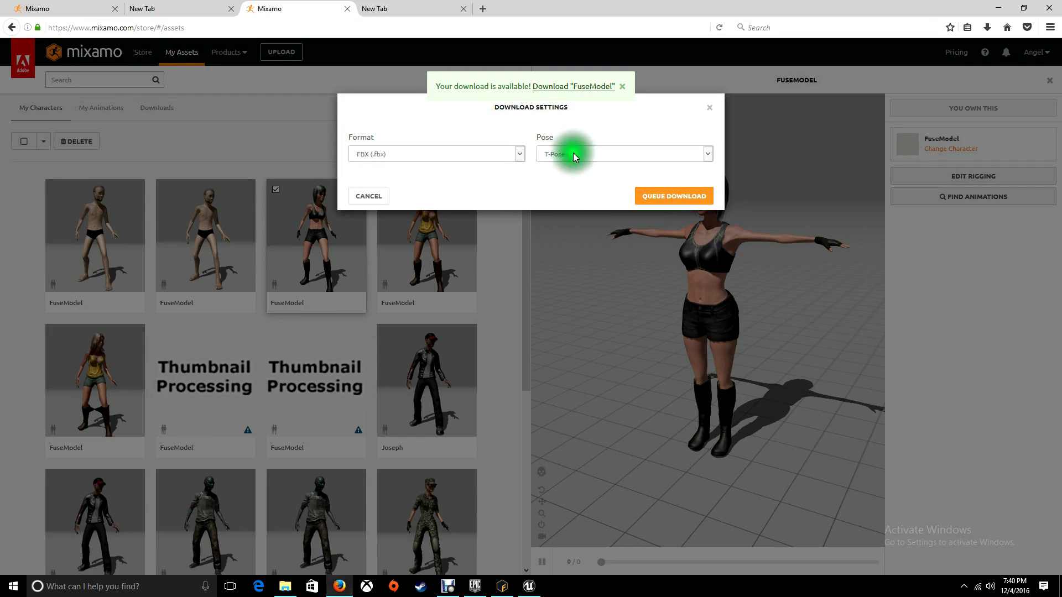
pyautogui.click(710, 109)
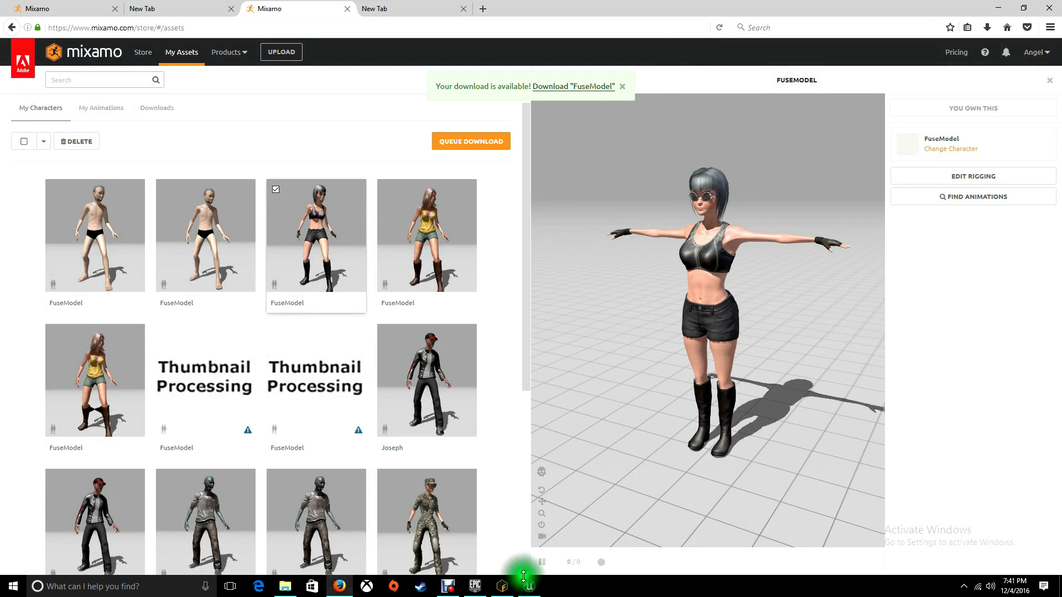
# - In the Unreal Editor, browse TeenCharacter and Geometry, then open the AnimStarterPack folder
pyautogui.moveTo(529, 590)
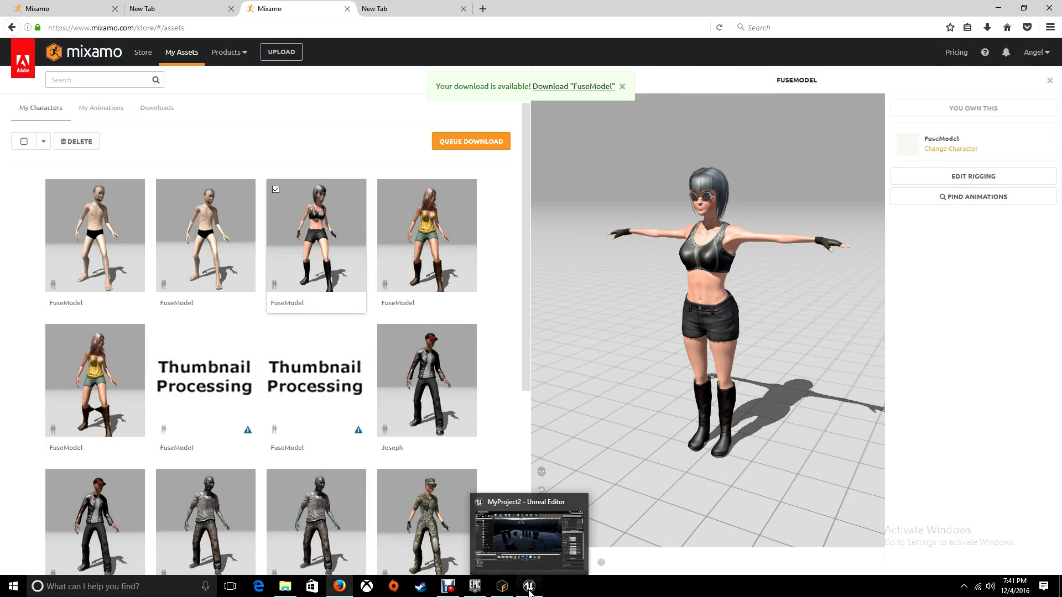
pyautogui.click(529, 587)
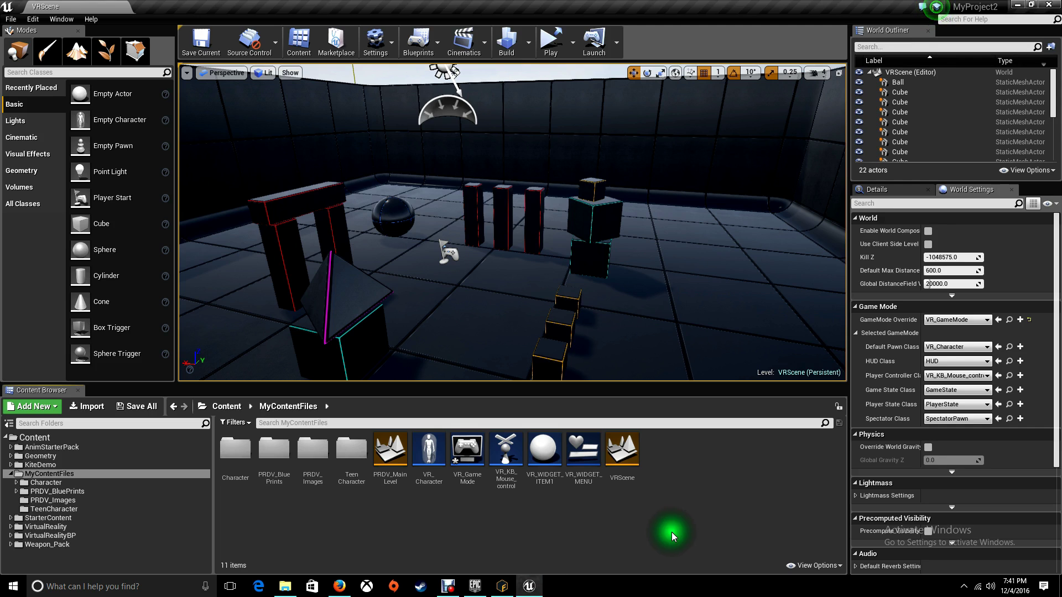
pyautogui.click(48, 511)
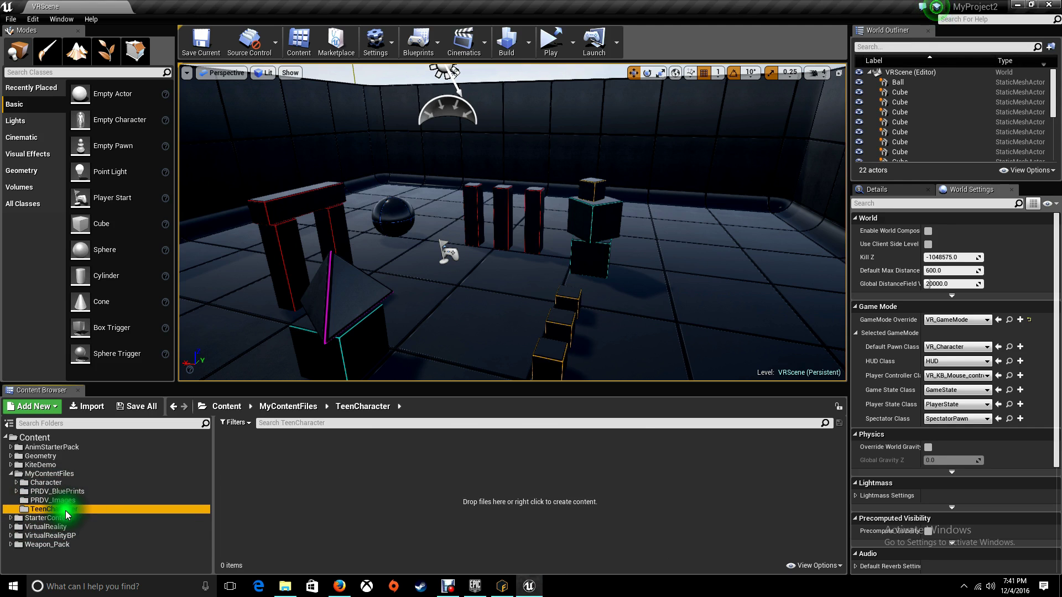
pyautogui.click(439, 492)
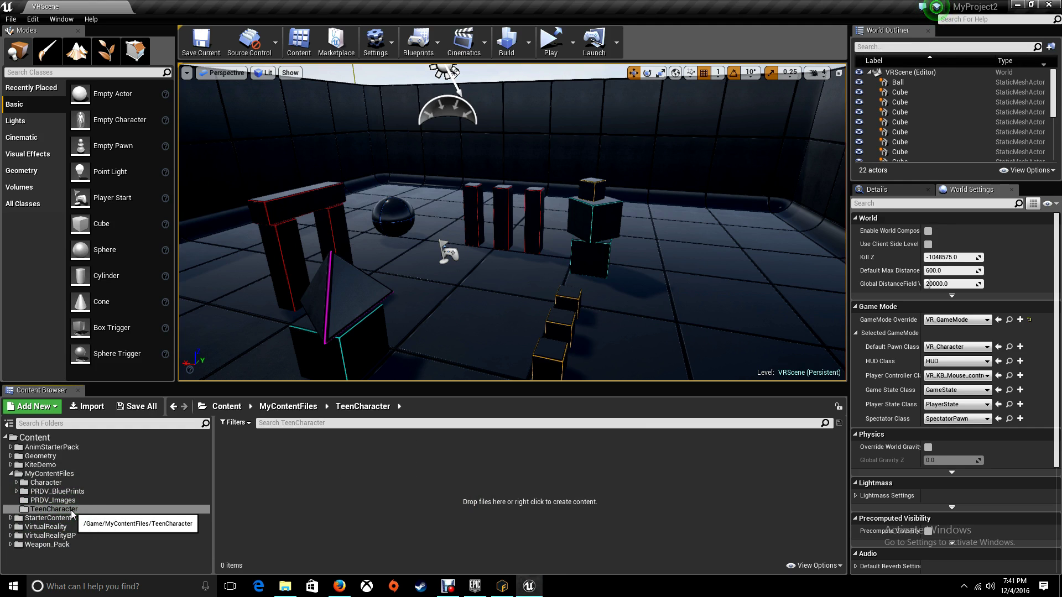
pyautogui.click(354, 509)
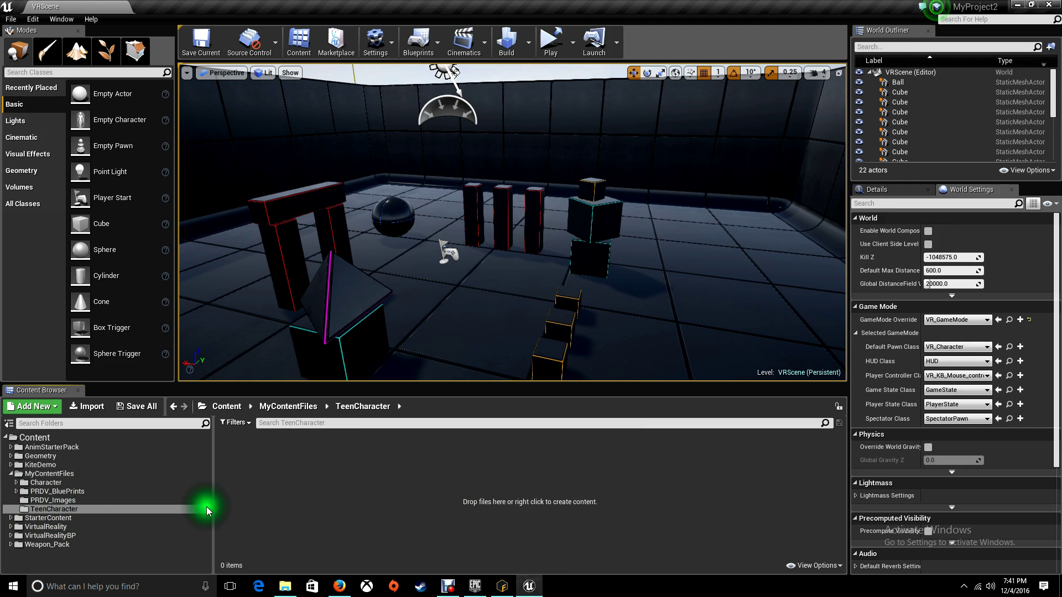
pyautogui.click(34, 456)
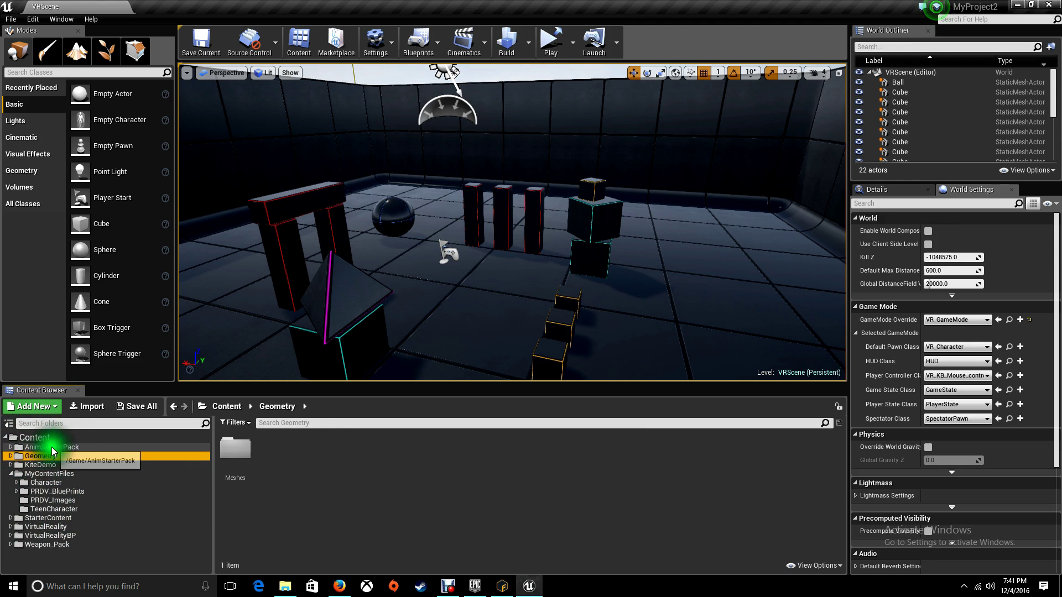
pyautogui.click(52, 447)
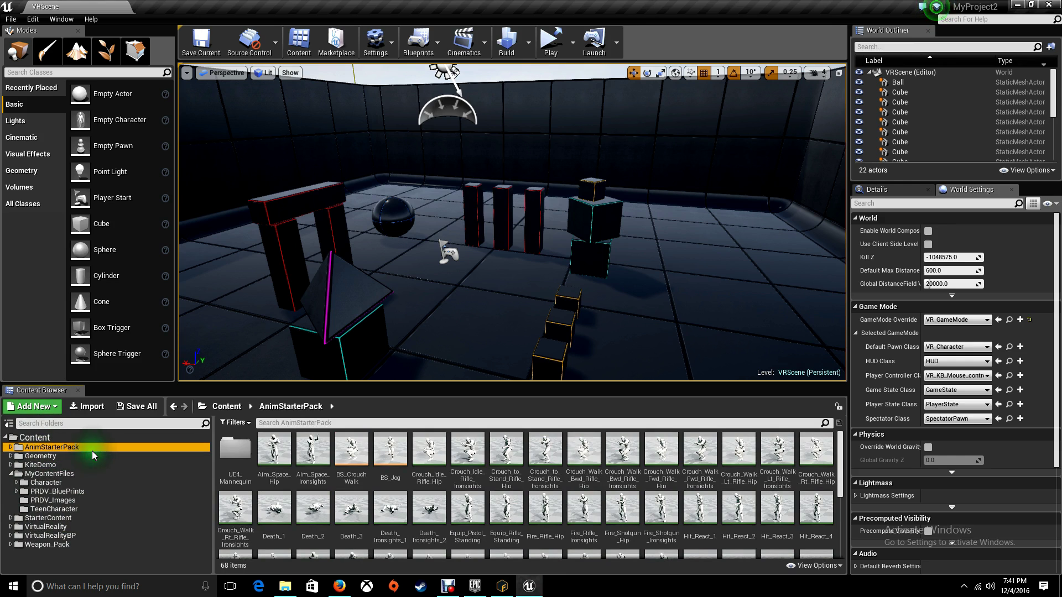
# - Check the Animation Starter Pack page in the launcher, then return to the editor
pyautogui.click(474, 585)
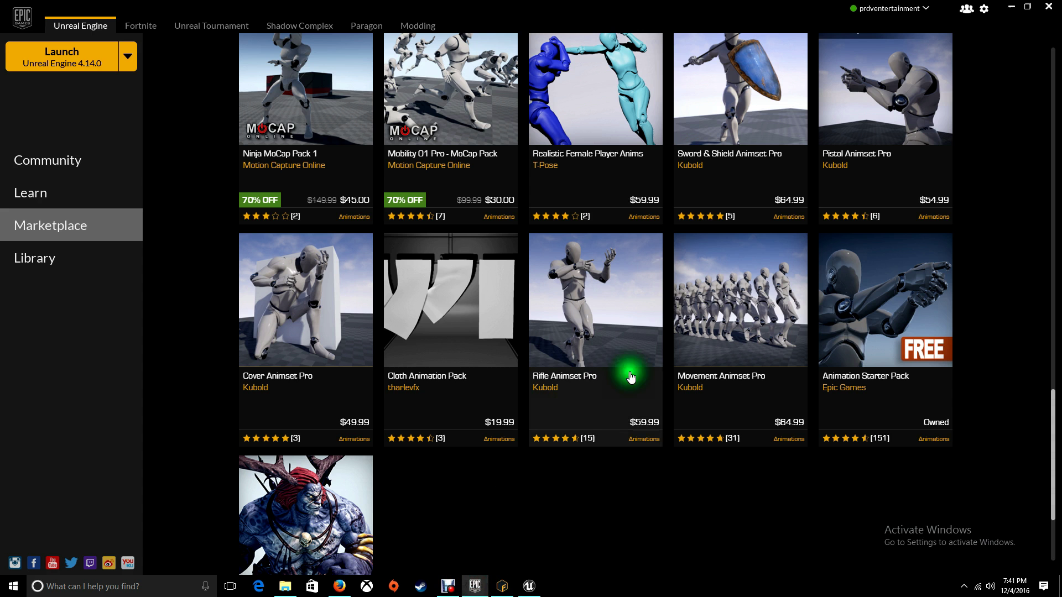
pyautogui.click(846, 285)
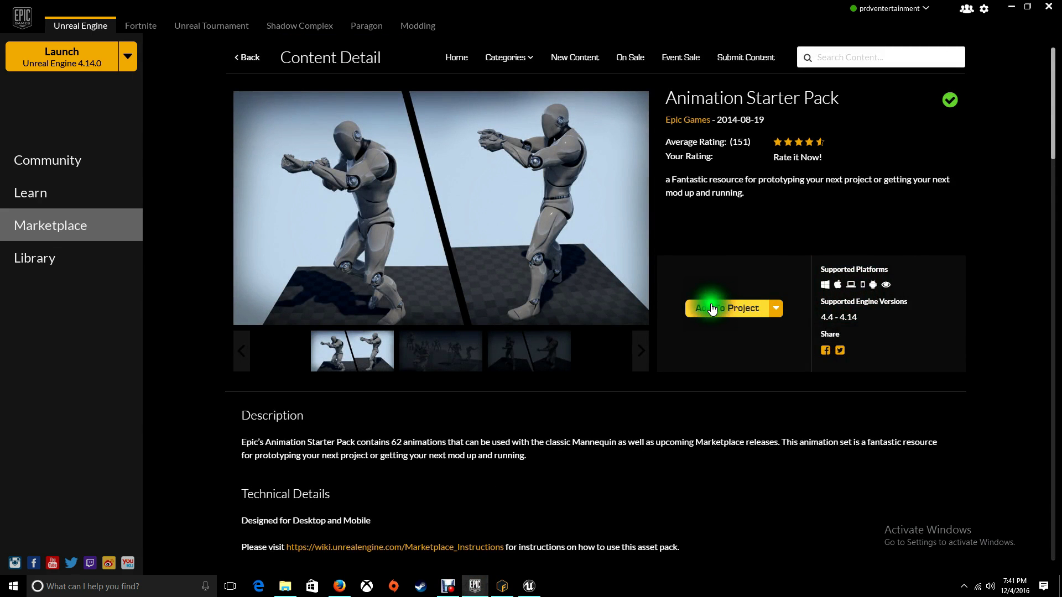
pyautogui.click(529, 587)
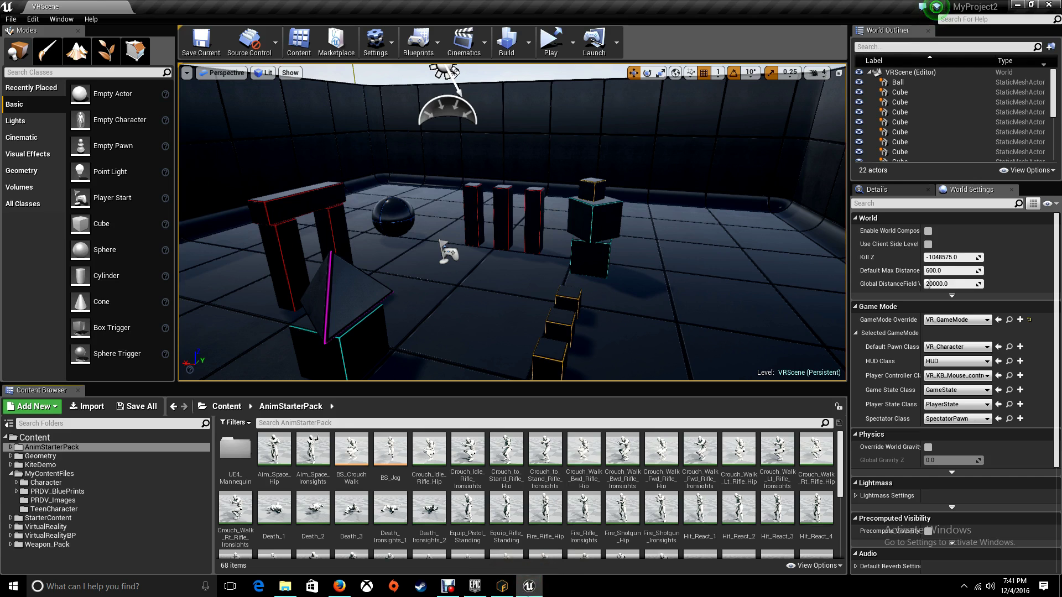
# - Look through AnimStarterPack's 68 assets and its UE4_Mannequin subfolder
pyautogui.click(57, 509)
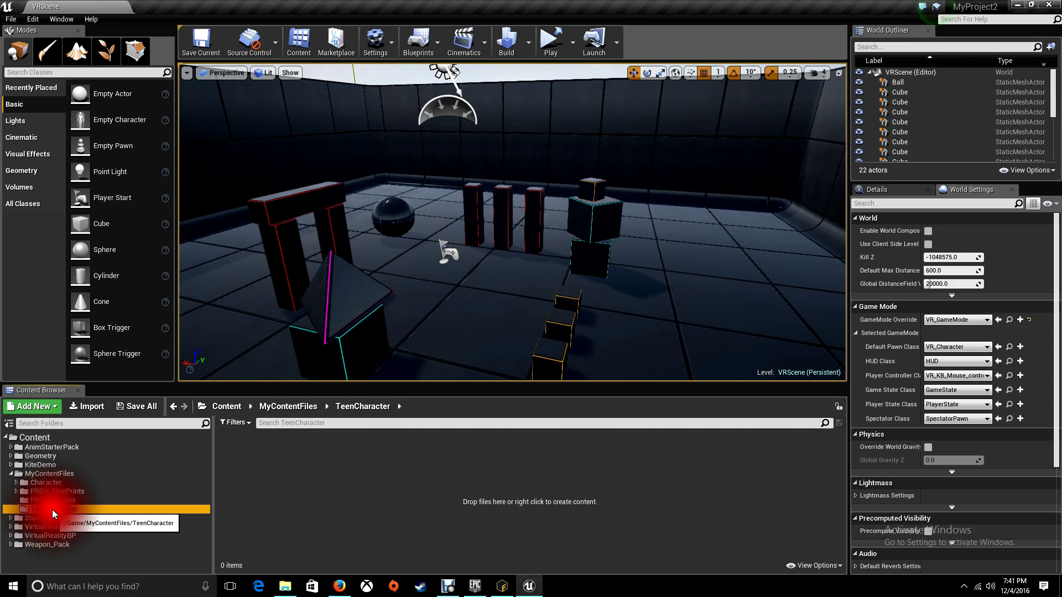
pyautogui.click(60, 450)
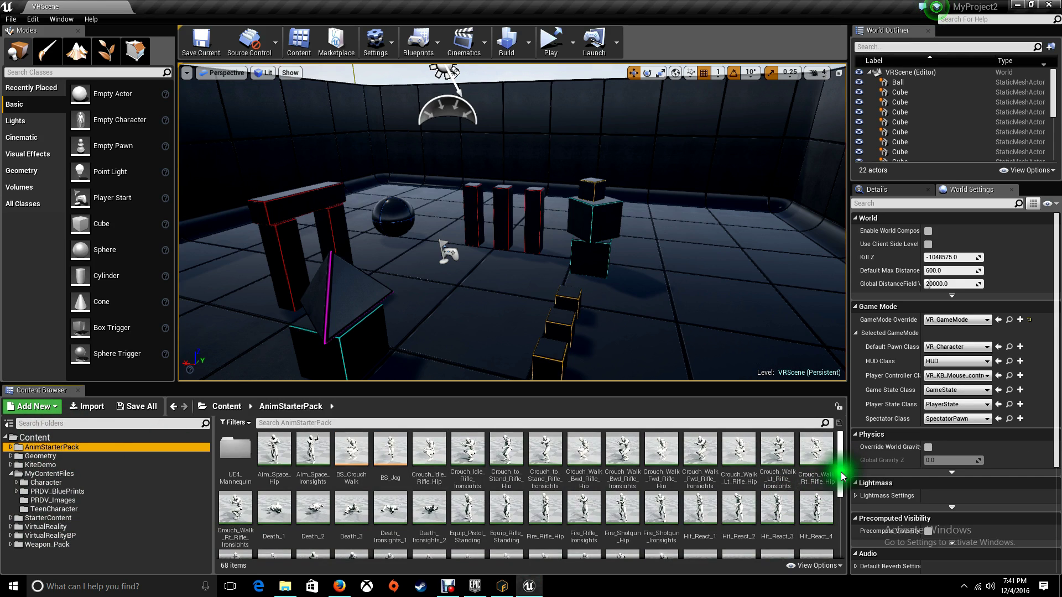
pyautogui.moveTo(841, 476); pyautogui.dragTo(850, 536)
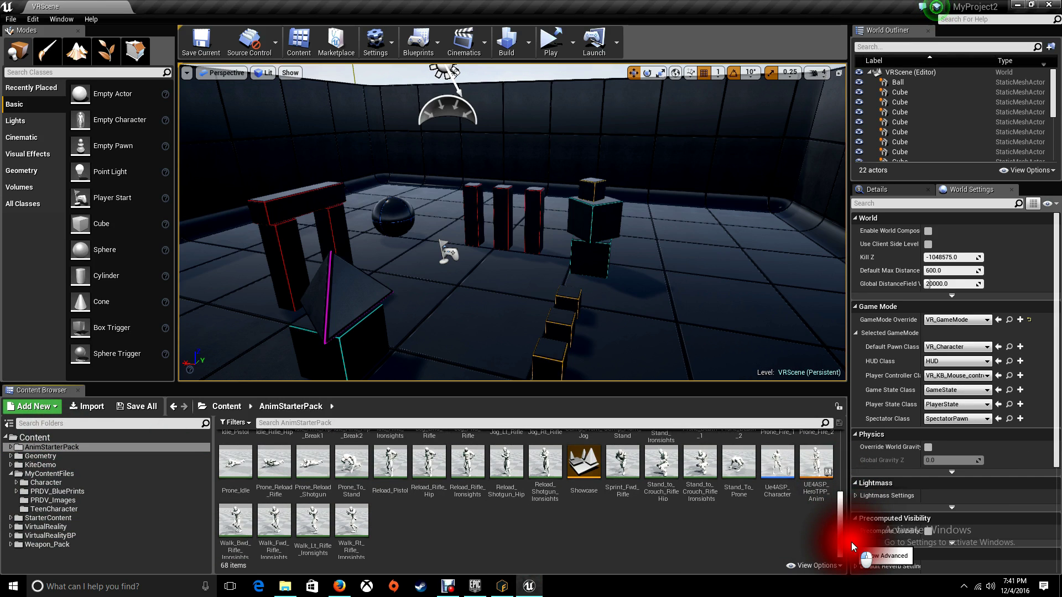
pyautogui.moveTo(851, 542); pyautogui.dragTo(854, 498)
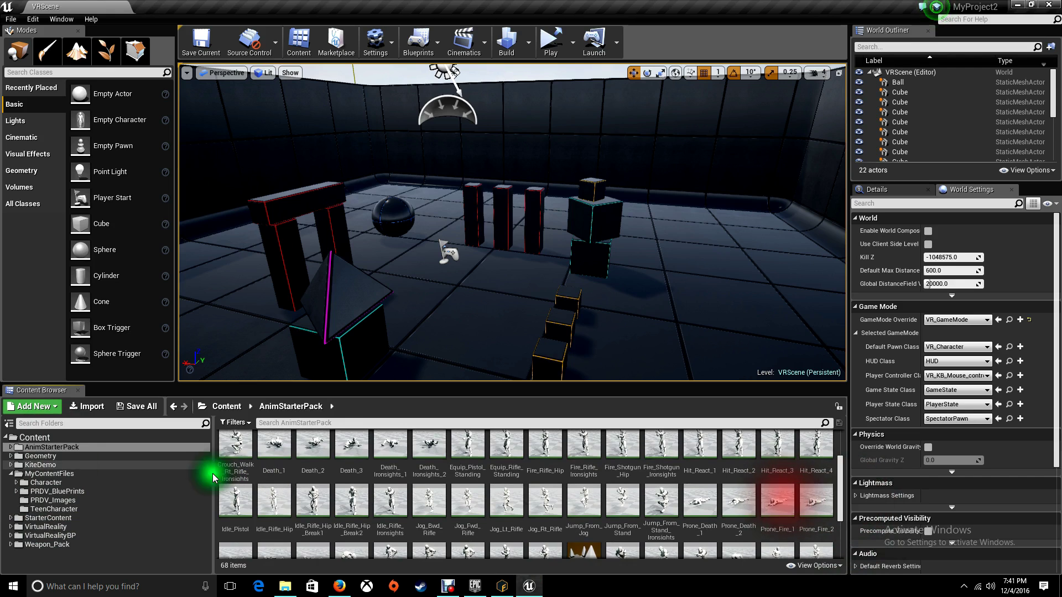
pyautogui.click(11, 447)
pyautogui.click(56, 456)
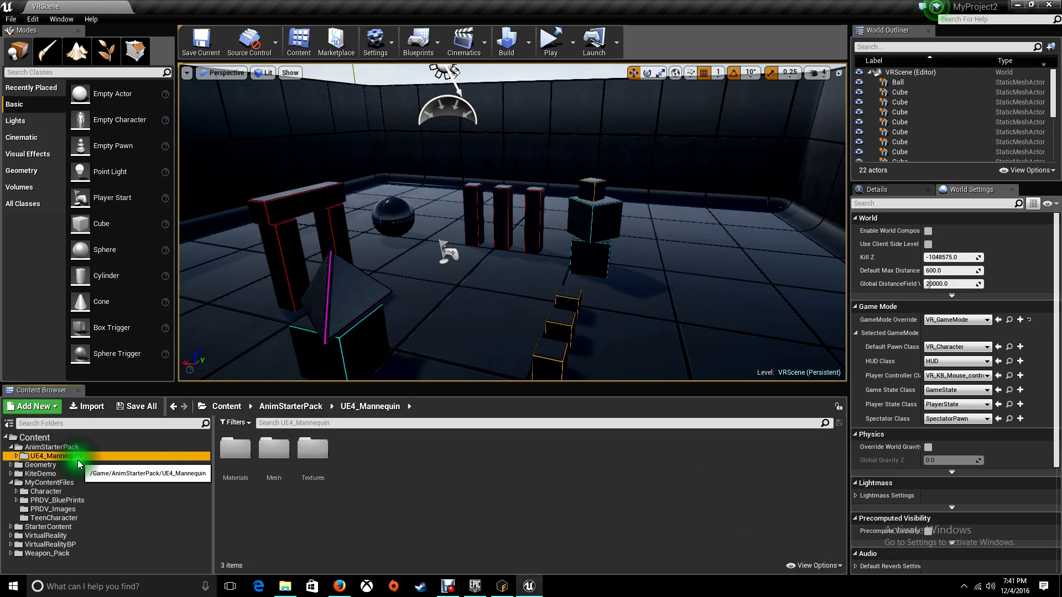
# - Open the empty MyContentFiles > TeenCharacter folder
pyautogui.click(356, 526)
pyautogui.click(54, 448)
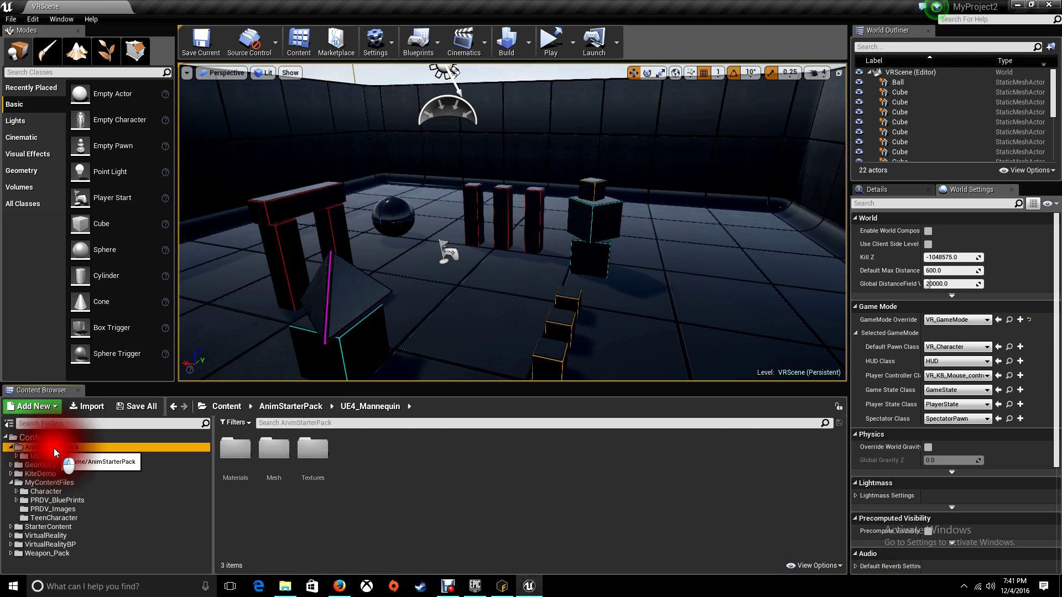
pyautogui.click(62, 517)
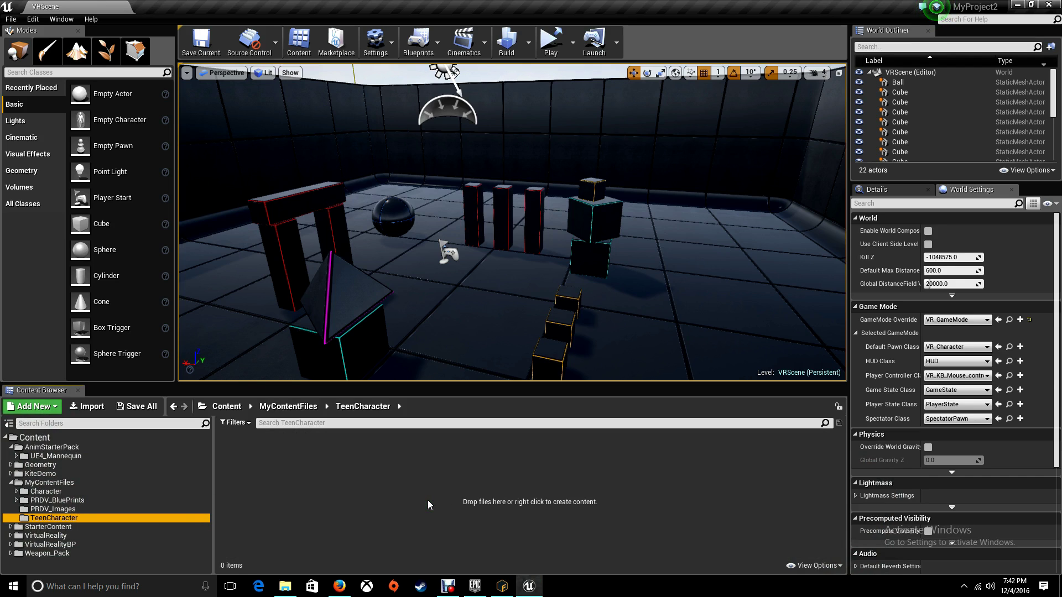
pyautogui.click(49, 462)
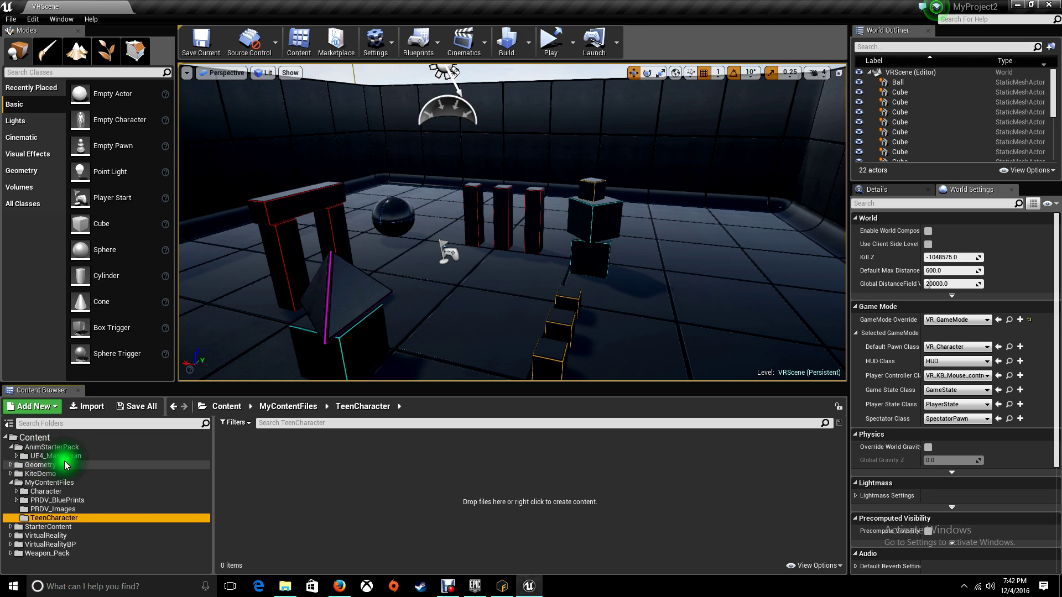
# - Import FuseModel.fbx from Downloads into /Game/MyContentFiles/TeenCharacter
pyautogui.rightClick(374, 501)
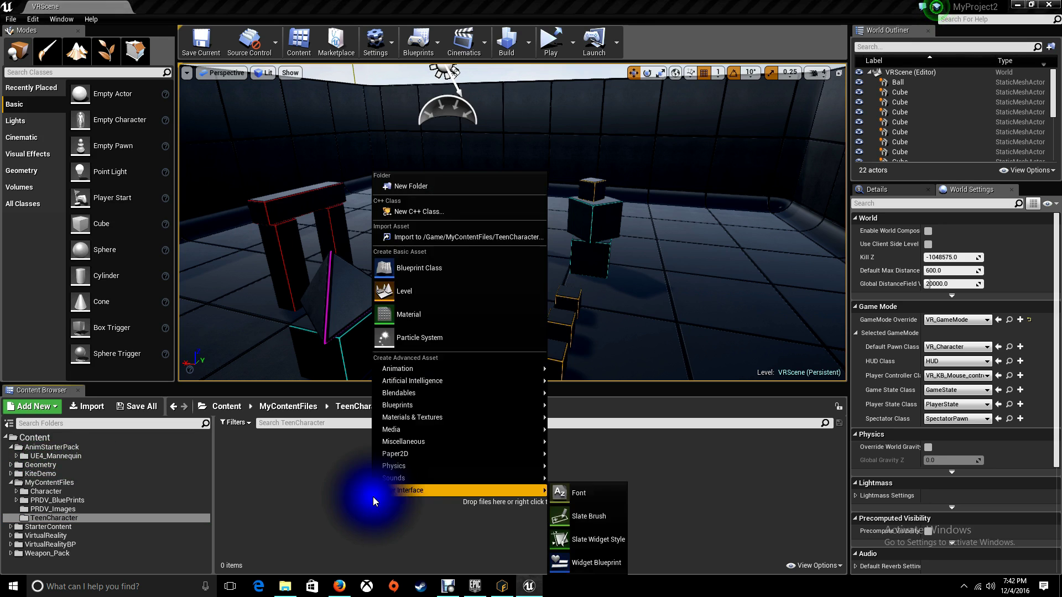
pyautogui.click(448, 238)
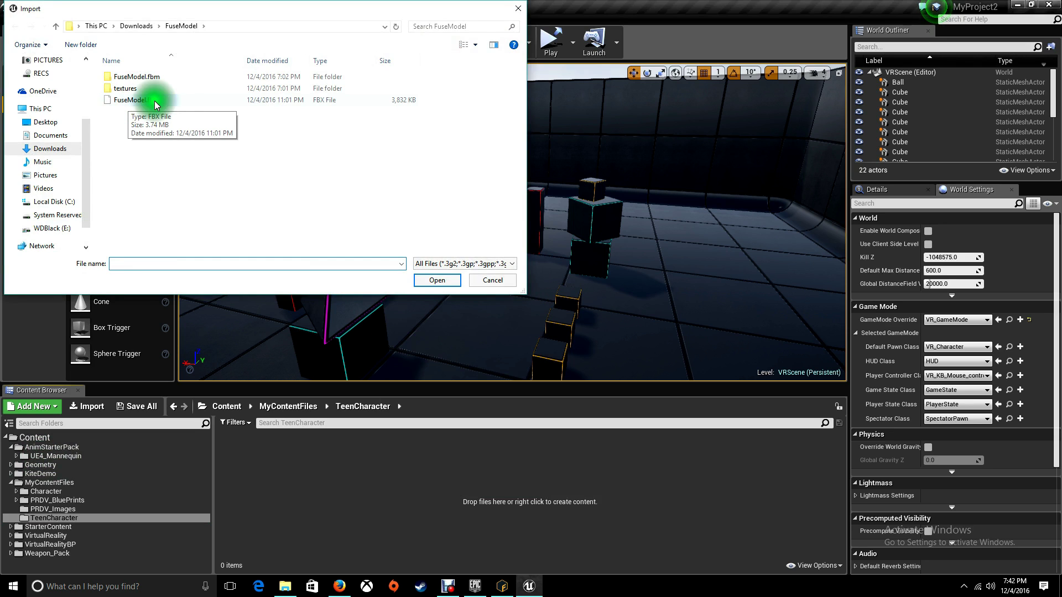
pyautogui.doubleClick(155, 100)
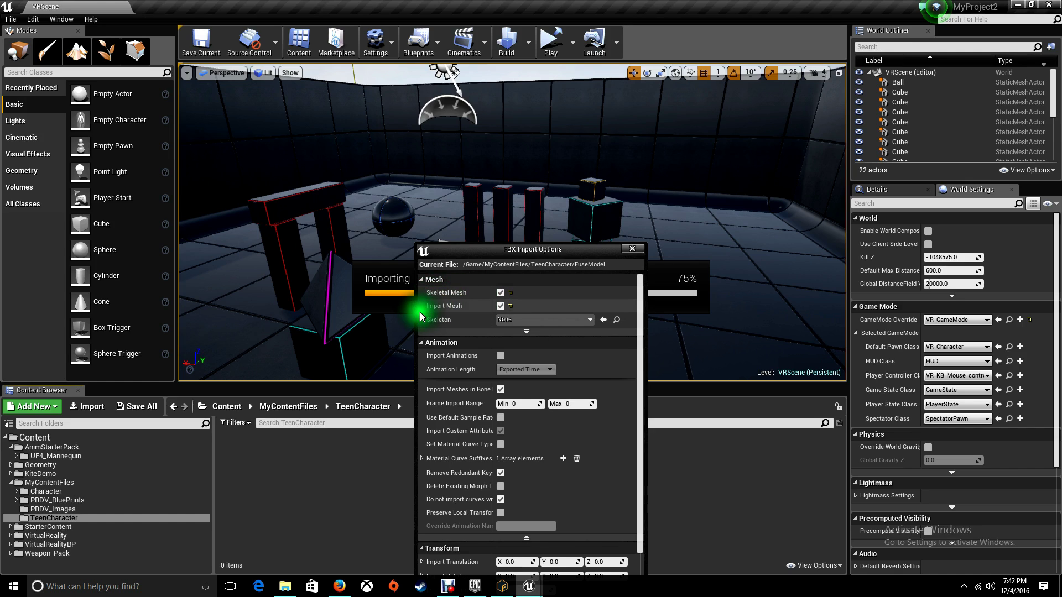
# - Set the import skeleton to UE4_Mannequin_Skeleton and Import All from FuseModel.fbx
pyautogui.click(514, 319)
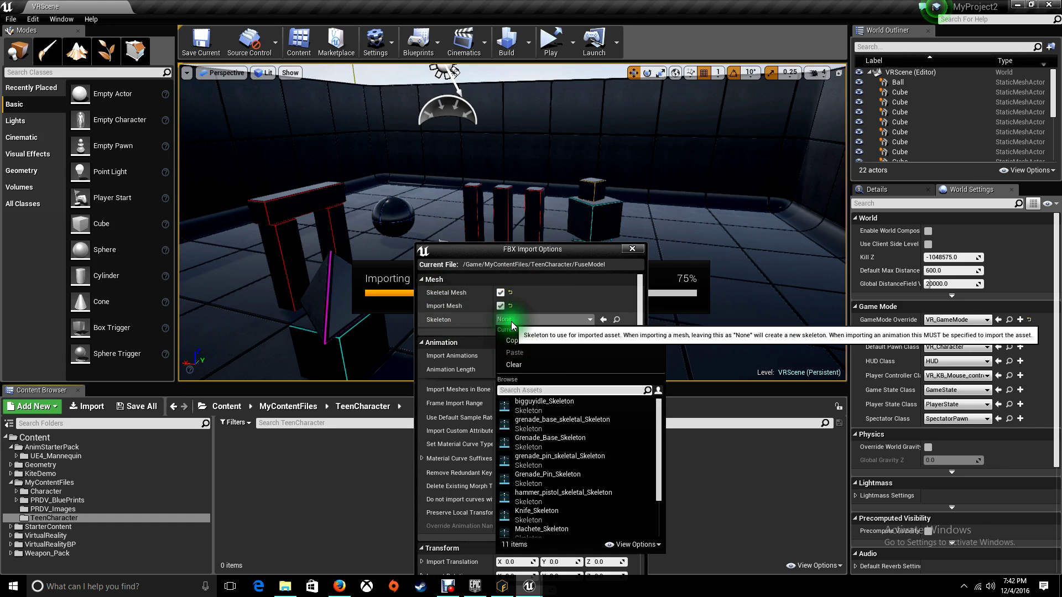
pyautogui.write('Ue4')
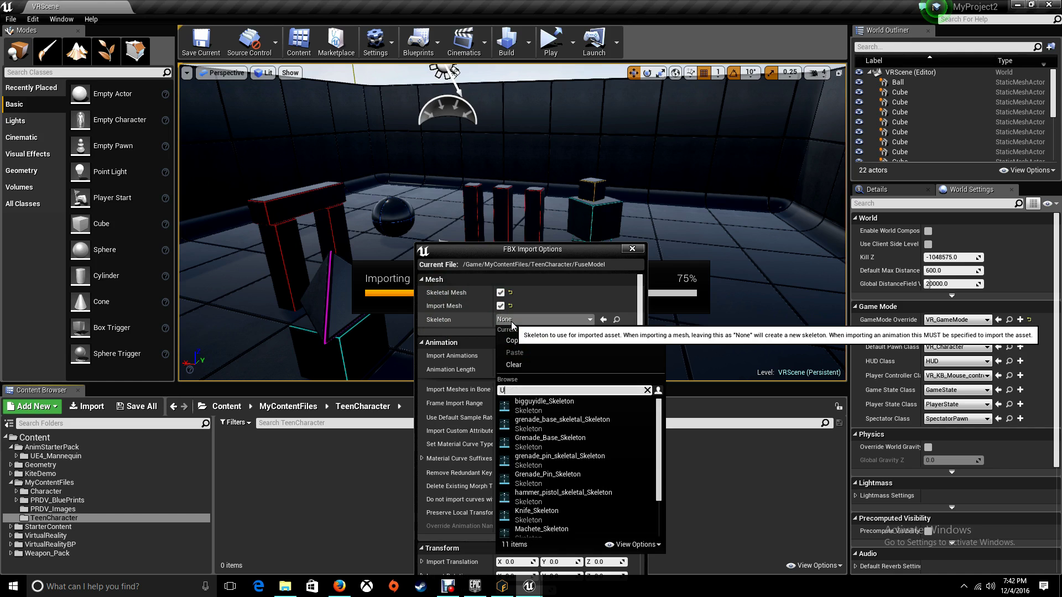
pyautogui.click(513, 339)
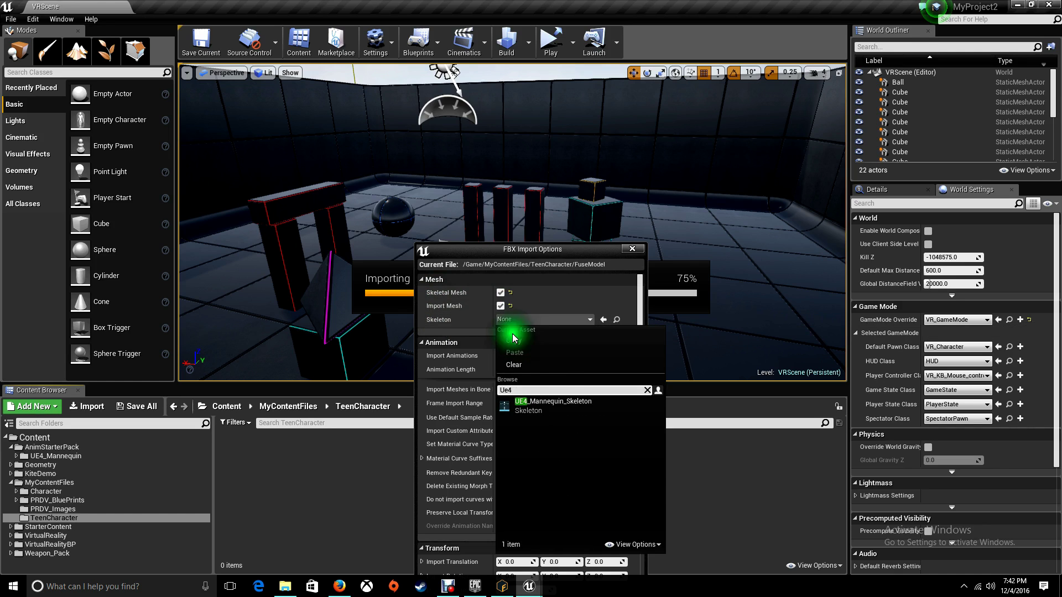
pyautogui.click(552, 404)
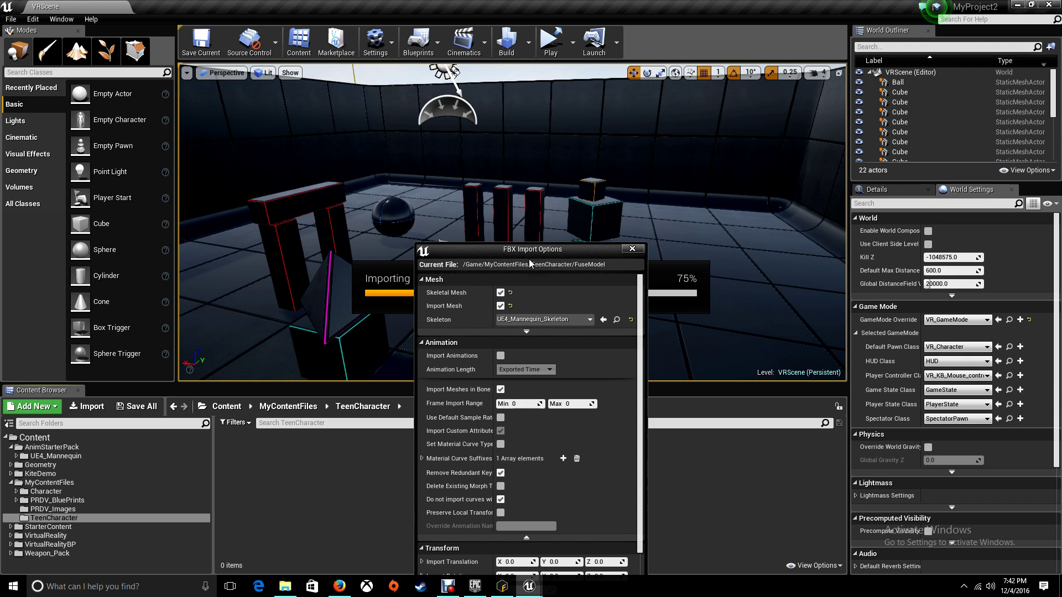
pyautogui.moveTo(530, 251); pyautogui.dragTo(536, 148)
pyautogui.click(550, 521)
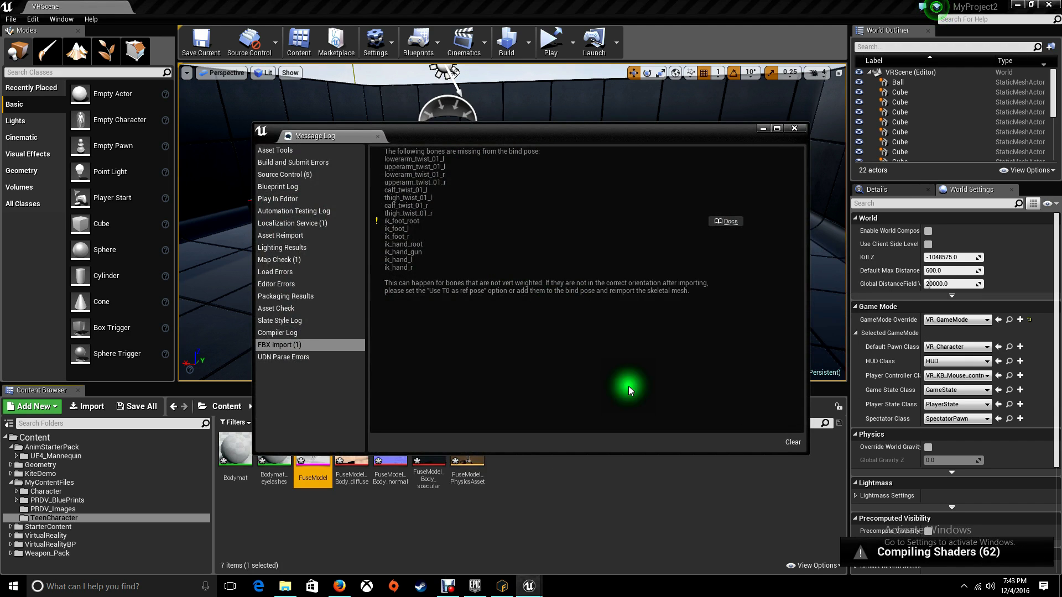
# - Clear the FBX Import bind-pose warnings from the Message Log
pyautogui.click(792, 442)
# - Close the Message Log and preview the imported FuseModel mesh
pyautogui.click(794, 127)
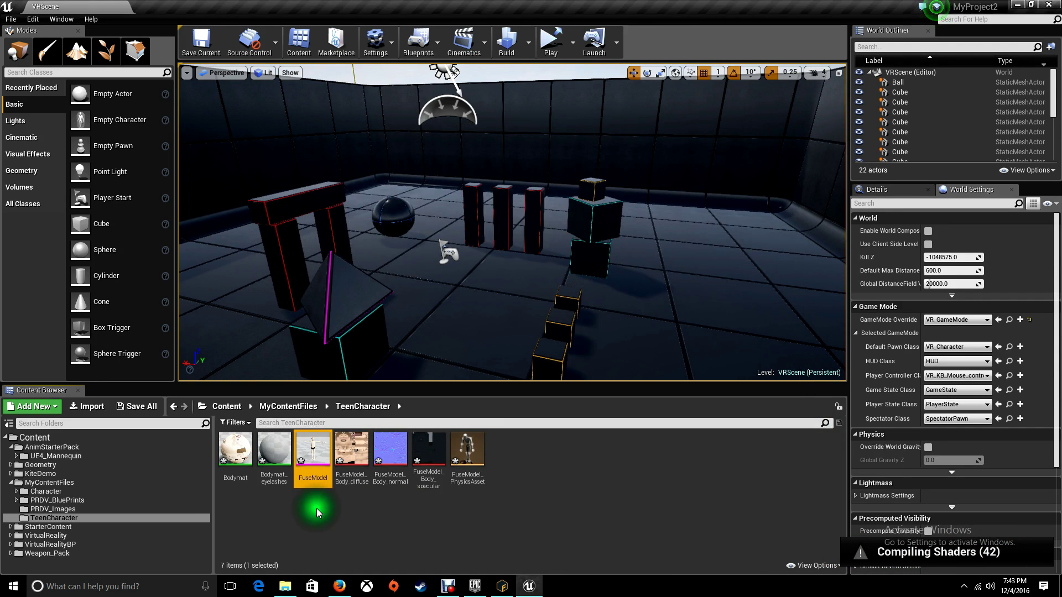
pyautogui.click(307, 446)
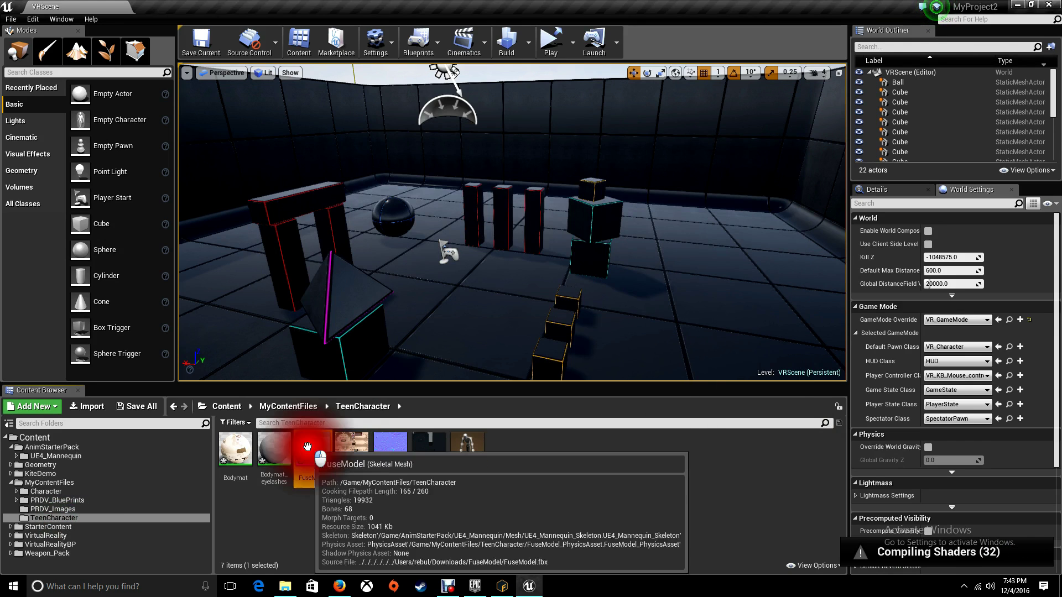
pyautogui.doubleClick(307, 446)
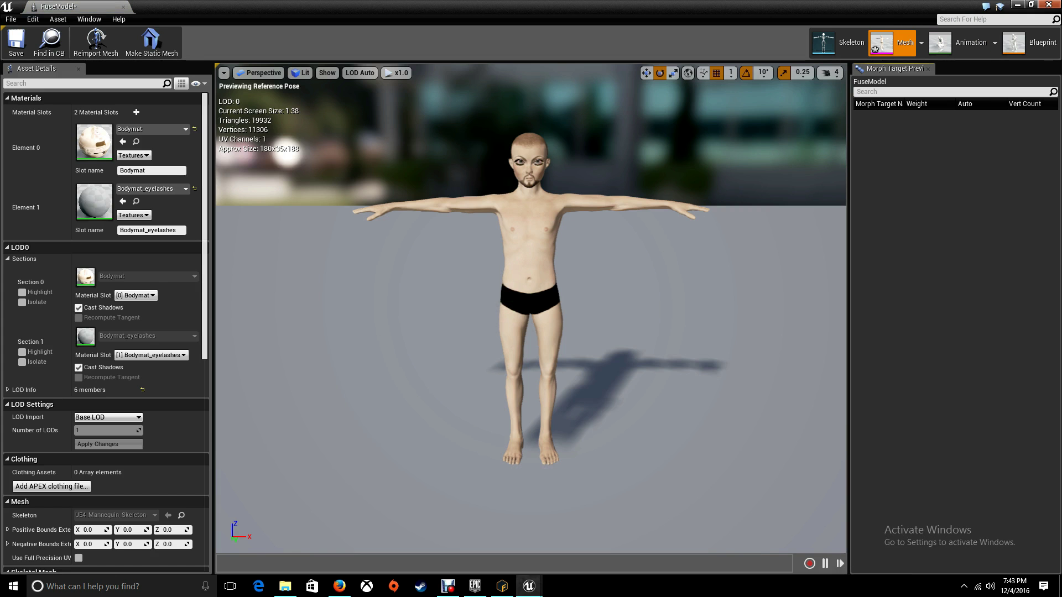
pyautogui.hotkey('alt', 'Tab')
pyautogui.click(529, 467)
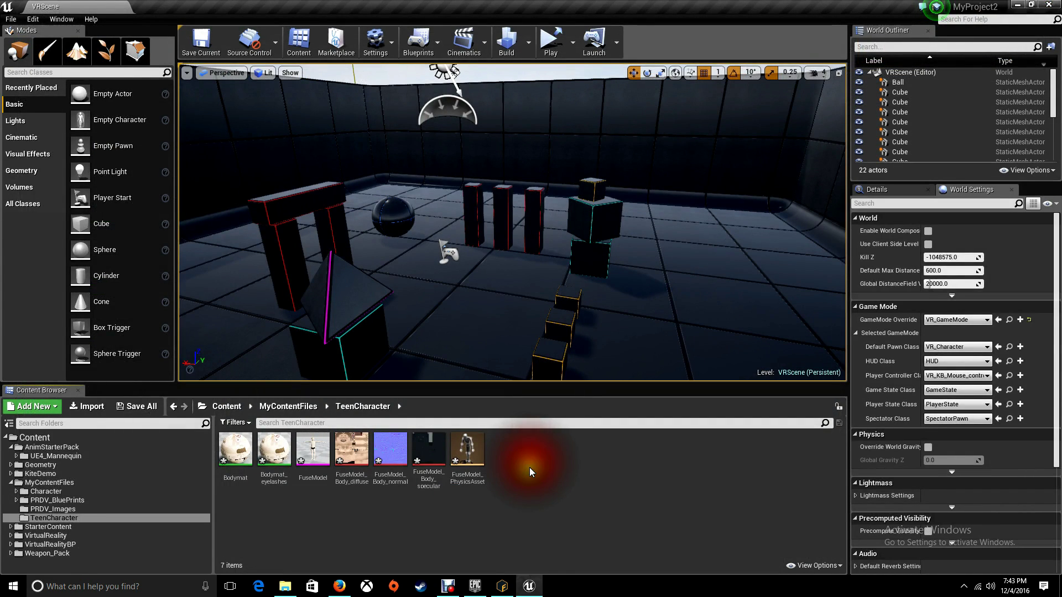
# - Open MyContentFiles and select the VR_Character blueprint
pyautogui.click(65, 484)
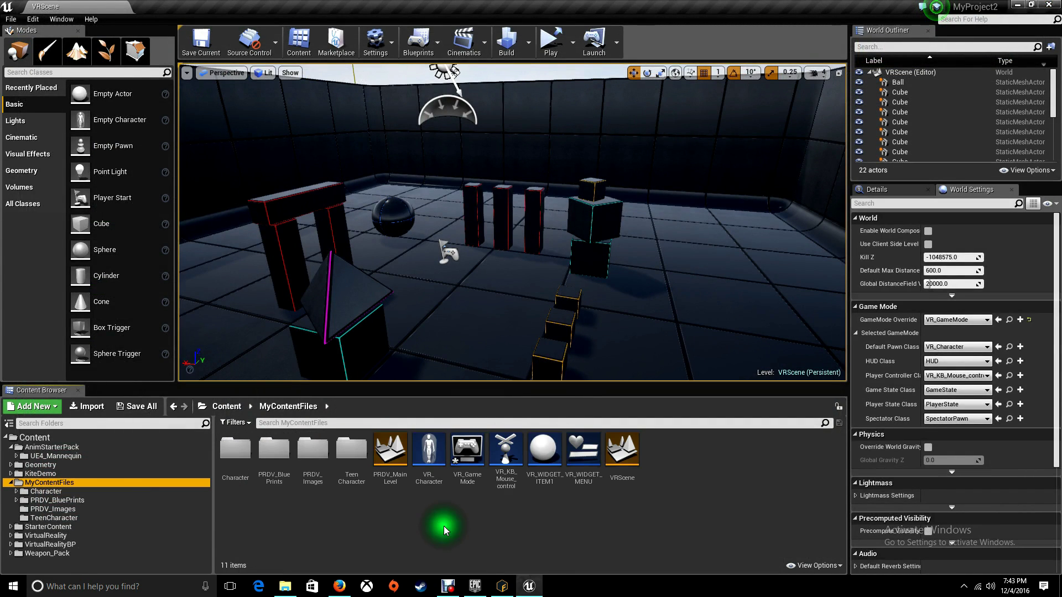
pyautogui.moveTo(434, 448)
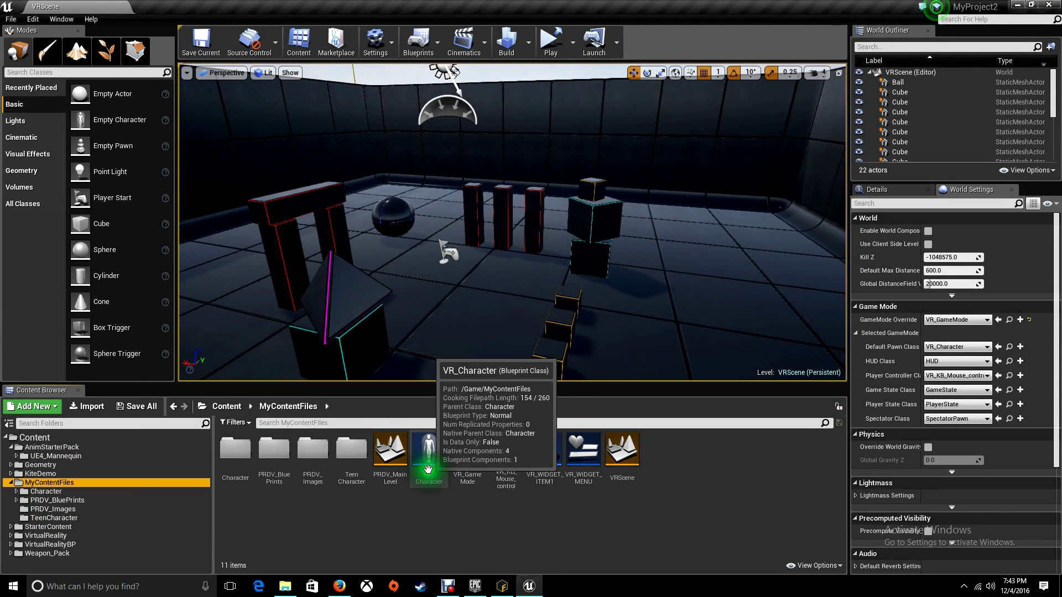
pyautogui.click(429, 454)
# - Open VR_Character's Blueprint Viewport and select its inherited Mesh component
pyautogui.doubleClick(429, 454)
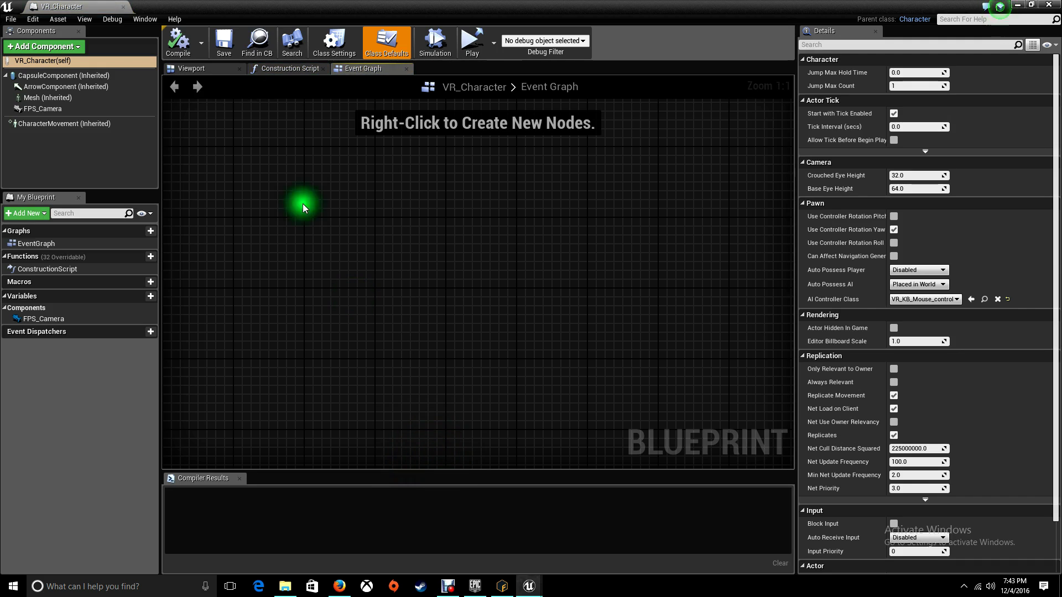
pyautogui.click(204, 70)
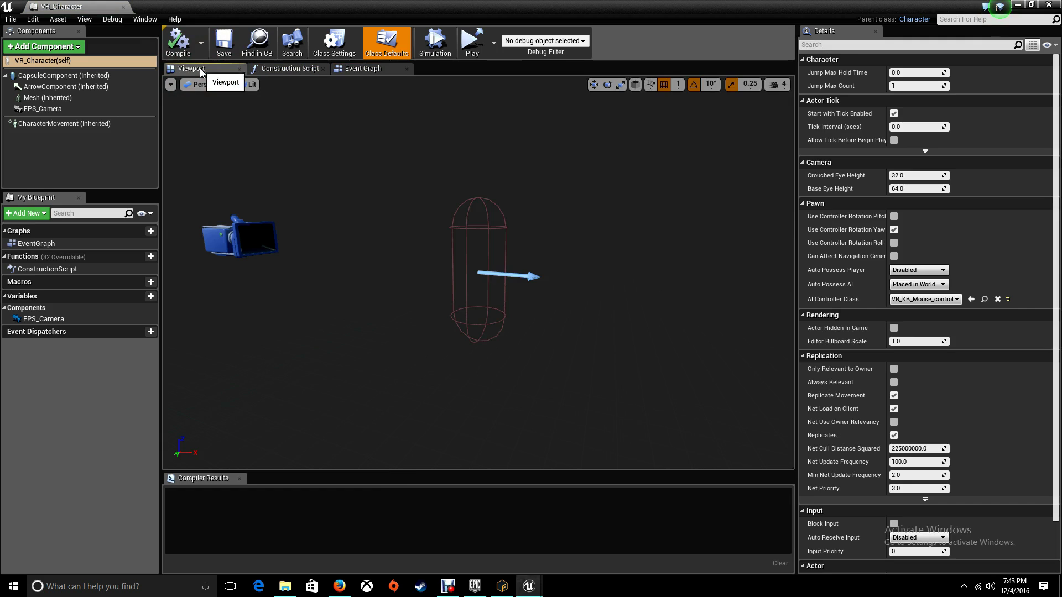
pyautogui.click(33, 98)
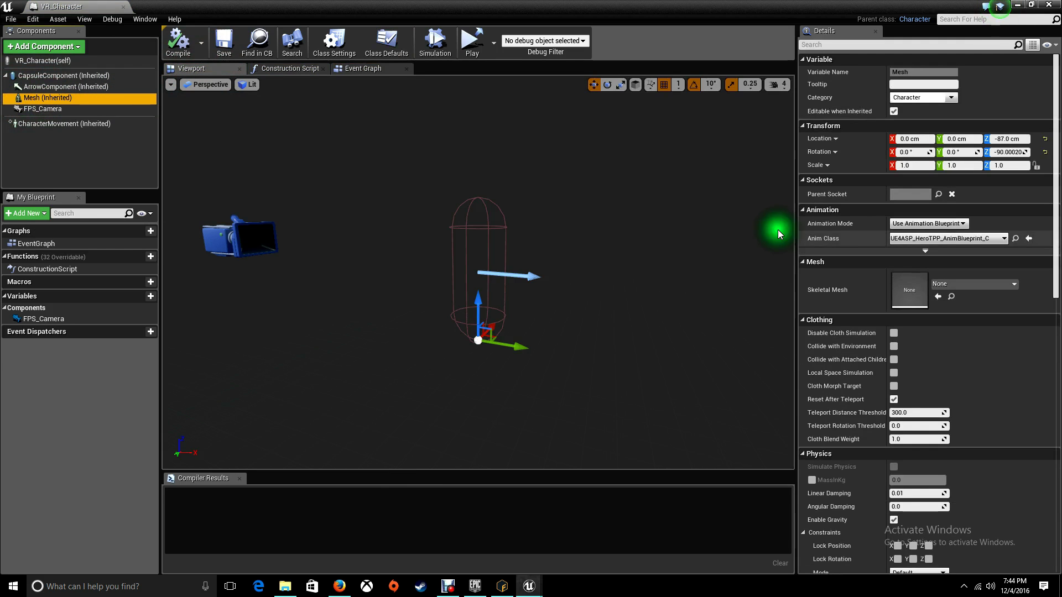
# - Assign FuseModel as the Mesh component's skeletal mesh
pyautogui.click(975, 285)
pyautogui.click(938, 355)
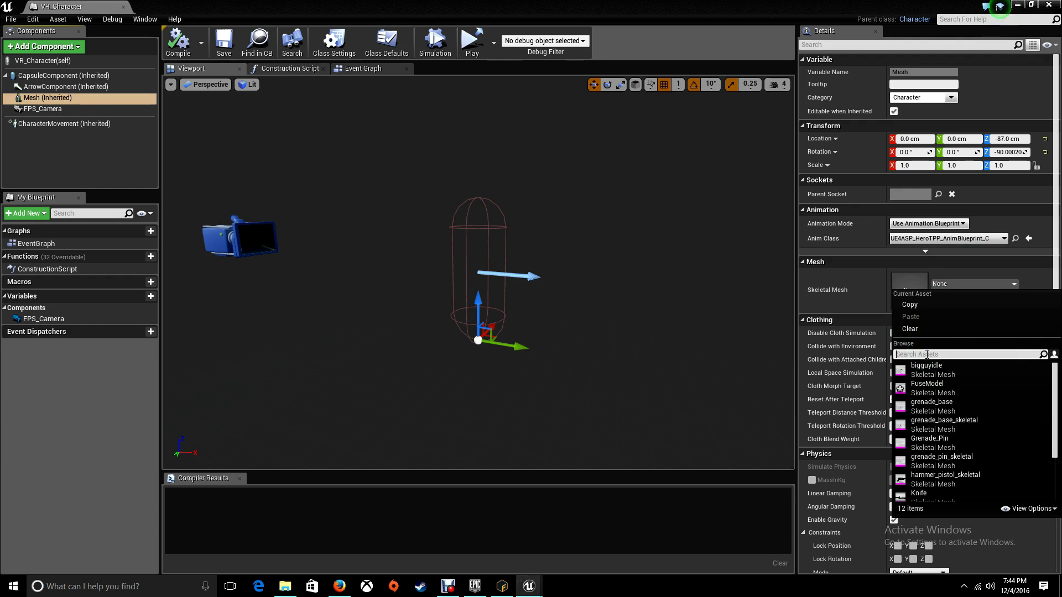
pyautogui.write('fuse')
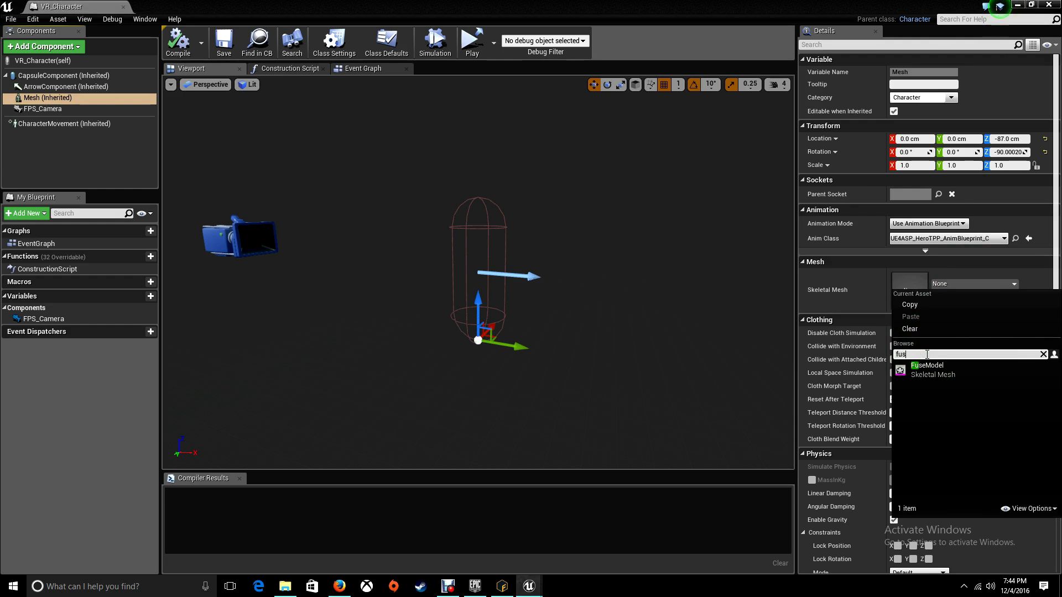
pyautogui.click(940, 369)
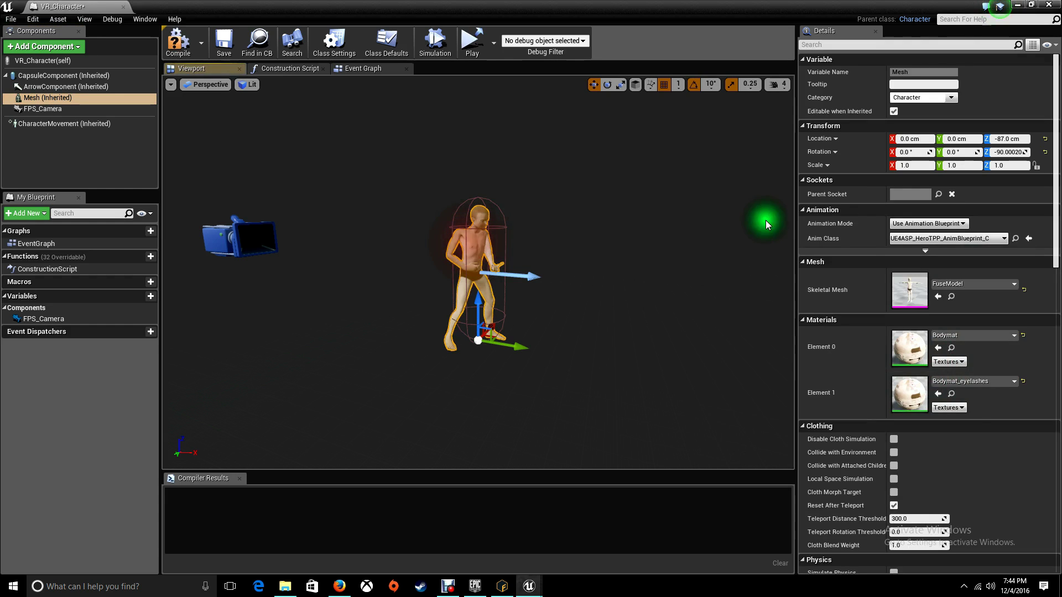
# - Set the Mesh's Anim Class to None and compile VR_Character
pyautogui.click(907, 224)
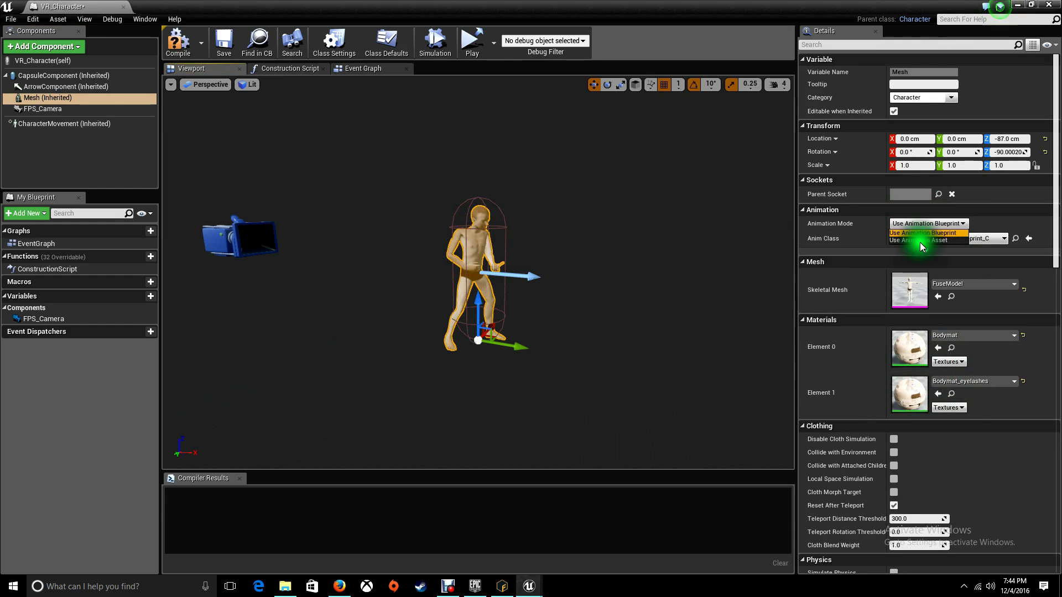
pyautogui.click(996, 244)
pyautogui.click(916, 261)
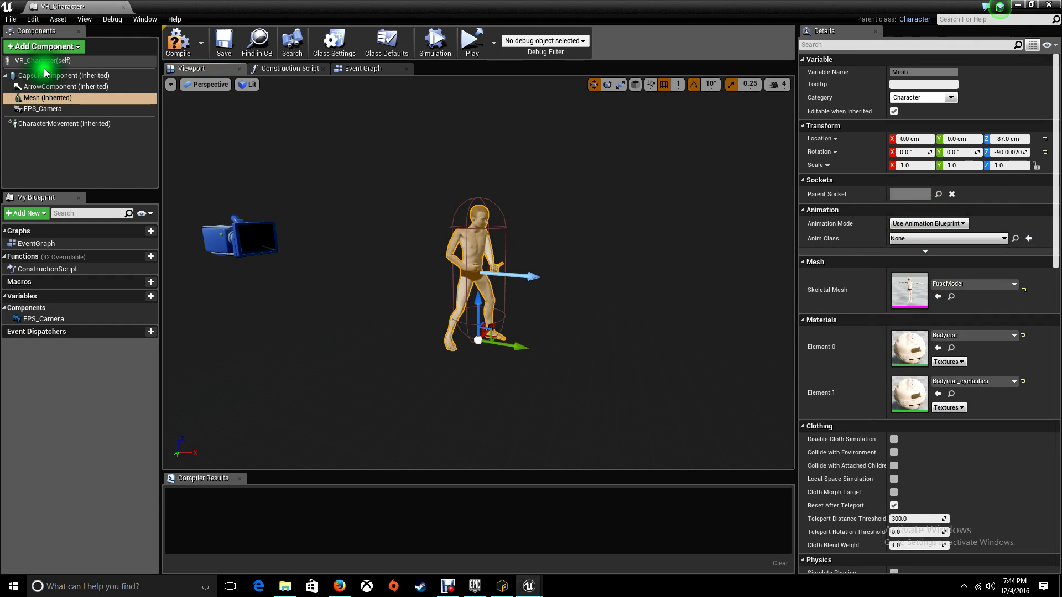
pyautogui.click(175, 43)
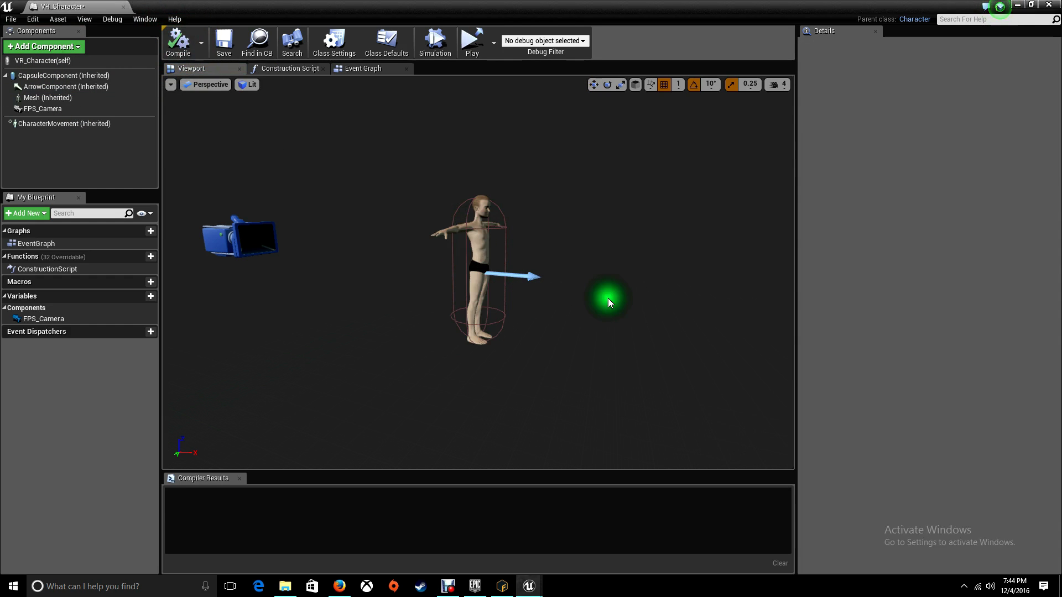
# - Inspect the character mesh's Animation Mode options without changing them, then return to the VRScene level editor
pyautogui.moveTo(609, 298); pyautogui.dragTo(551, 283)
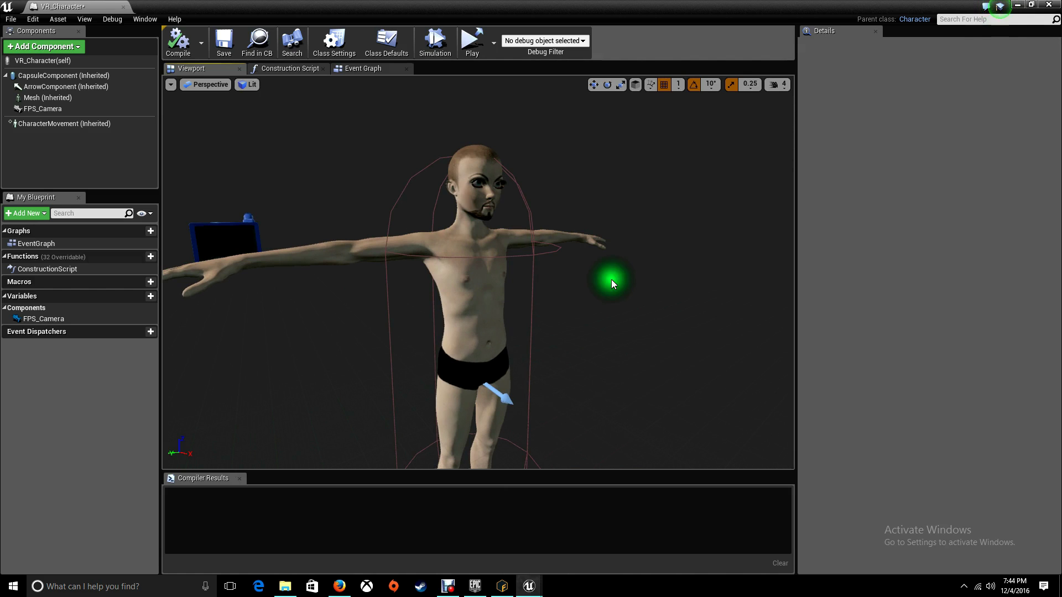
pyautogui.scroll(-5, 611, 281)
pyautogui.scroll(1, 614, 281)
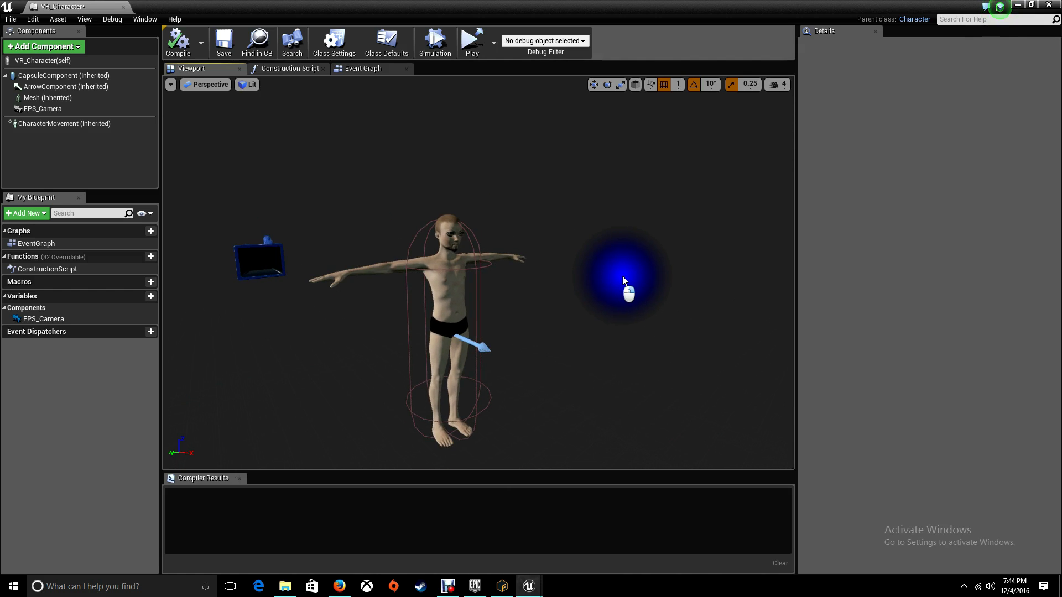
pyautogui.click(449, 259)
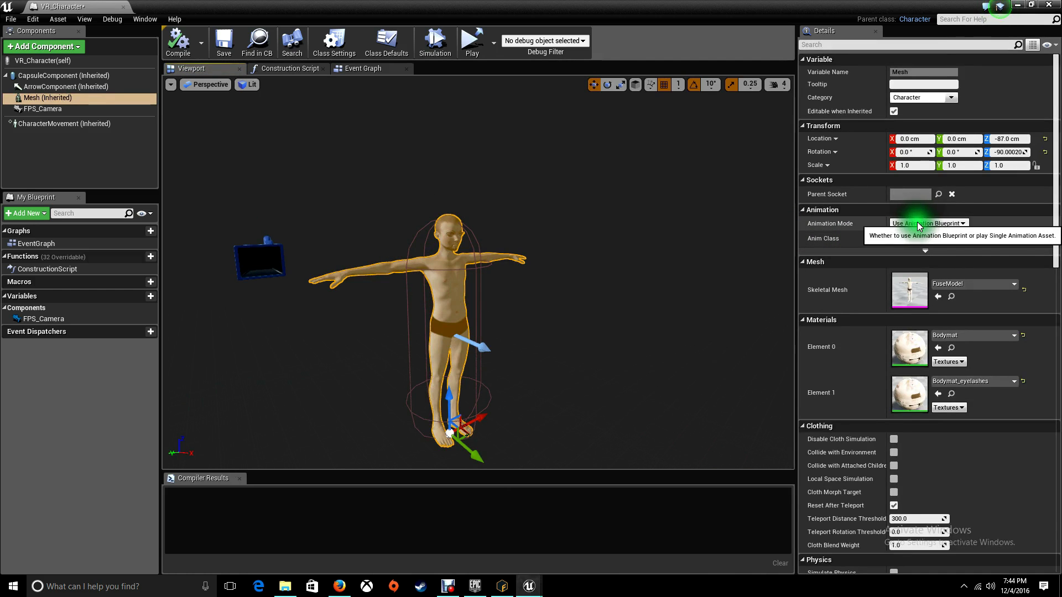
pyautogui.click(948, 223)
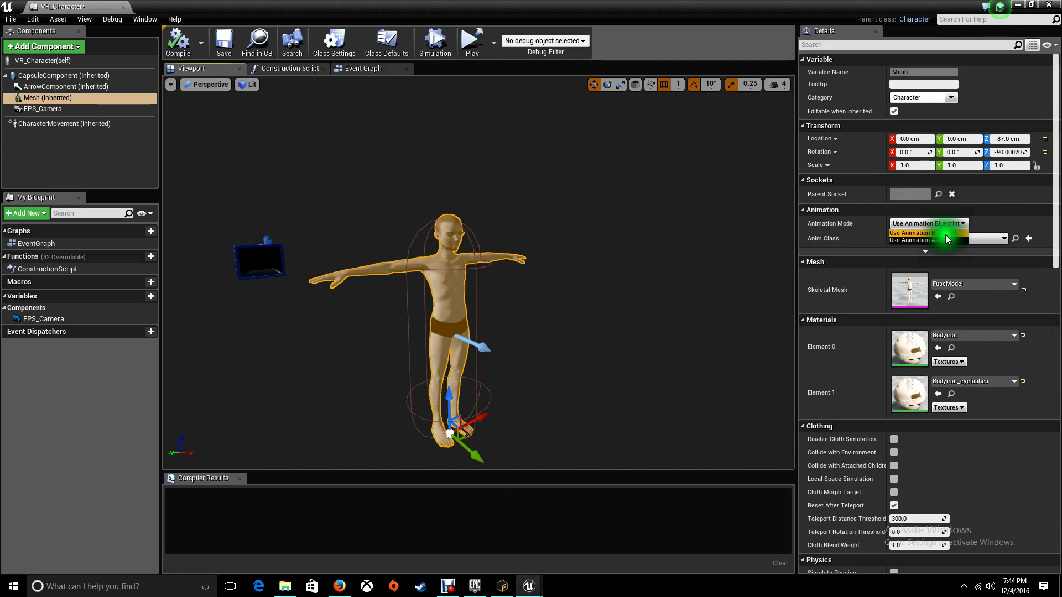
pyautogui.click(906, 233)
pyautogui.click(558, 237)
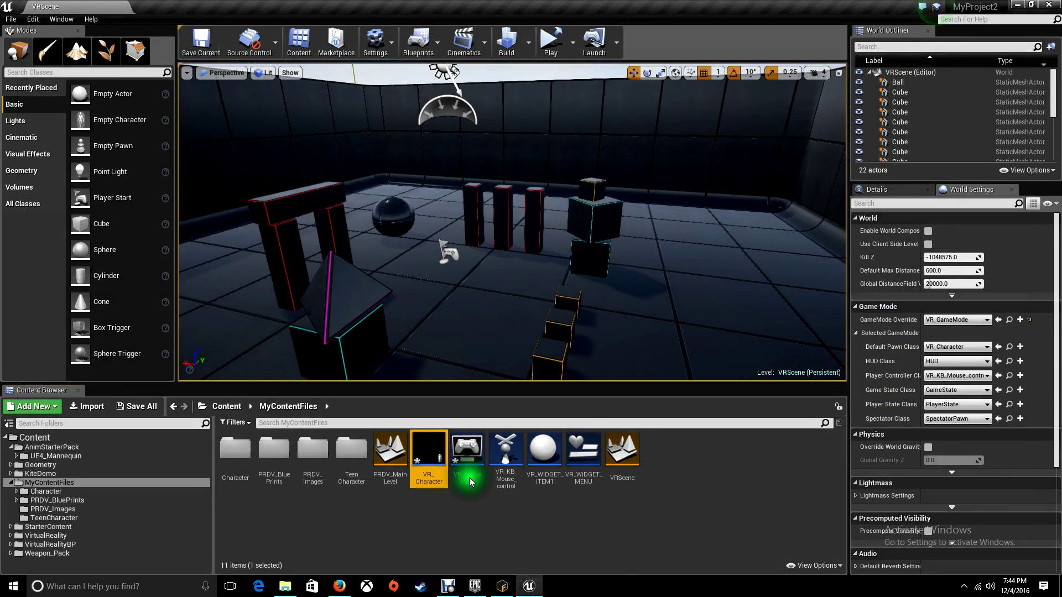
# - Locate the UE4ASP_HeroTPP_Anim asset in the AnimStarterPack folder
pyautogui.click(530, 502)
pyautogui.click(55, 447)
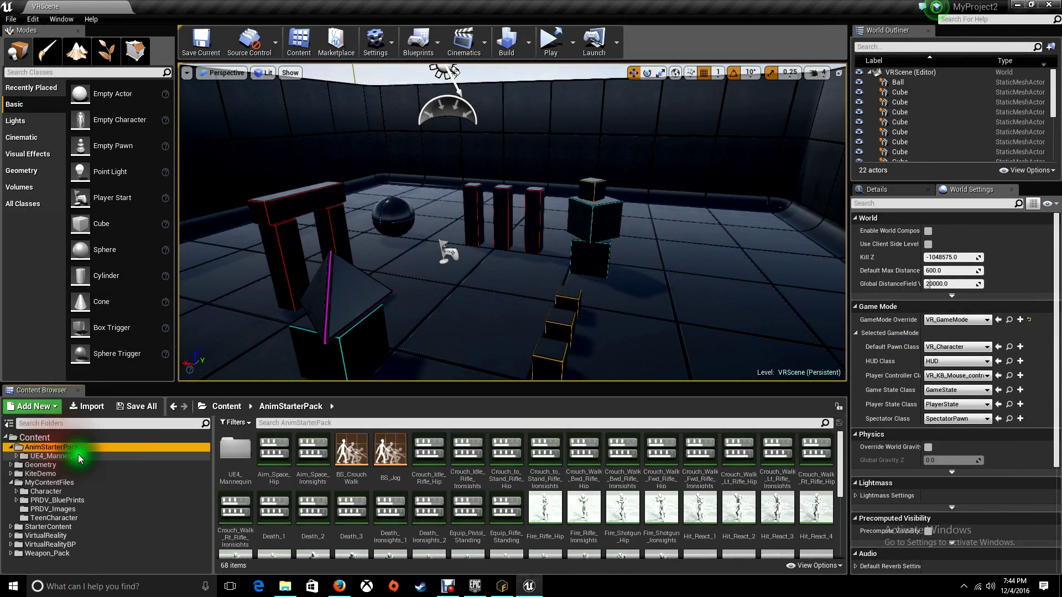
pyautogui.moveTo(841, 455); pyautogui.dragTo(826, 493)
pyautogui.click(820, 502)
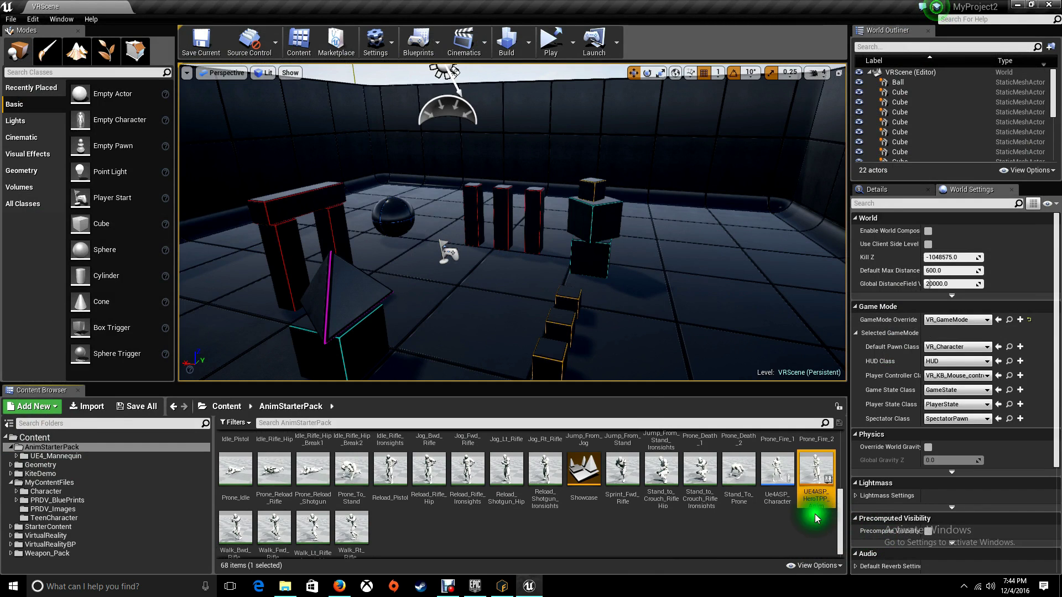
pyautogui.click(772, 528)
# - Reopen the VR_Character blueprint from the MyContentFiles folder
pyautogui.click(57, 492)
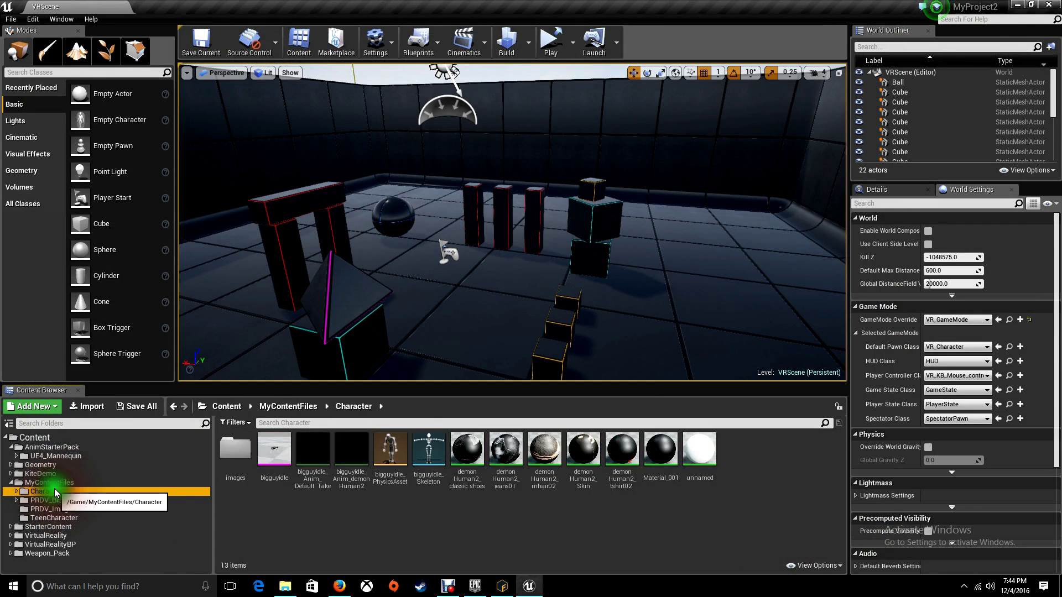
pyautogui.click(53, 482)
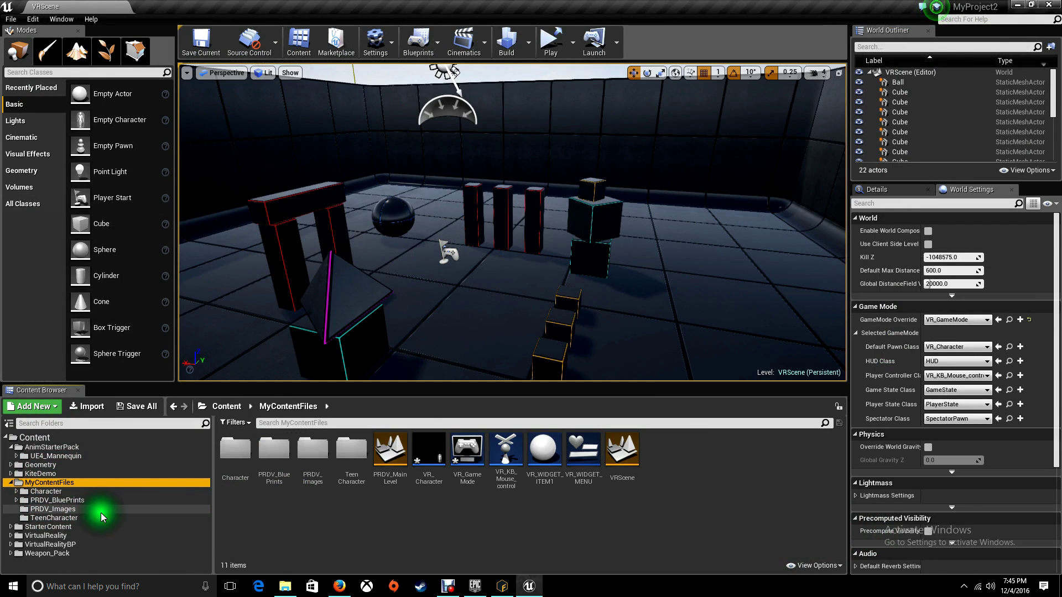
pyautogui.click(55, 493)
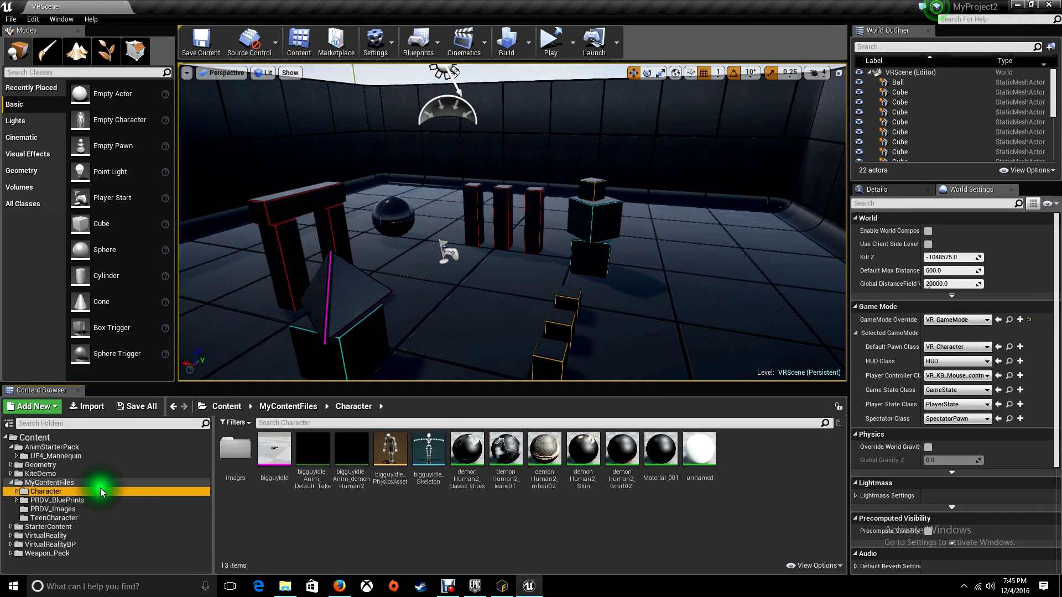
pyautogui.click(66, 483)
pyautogui.click(459, 501)
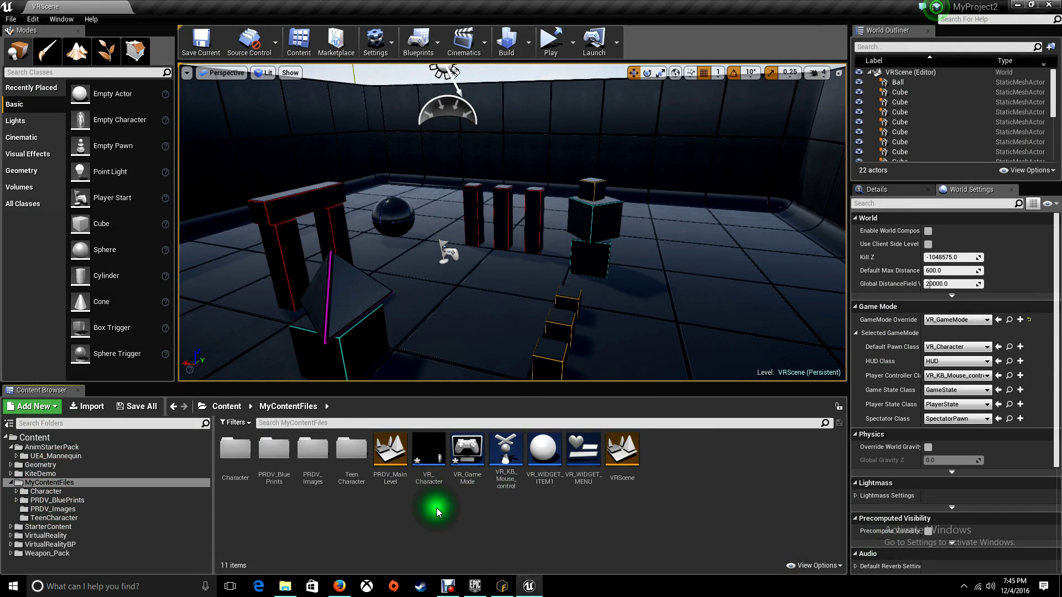
pyautogui.doubleClick(427, 457)
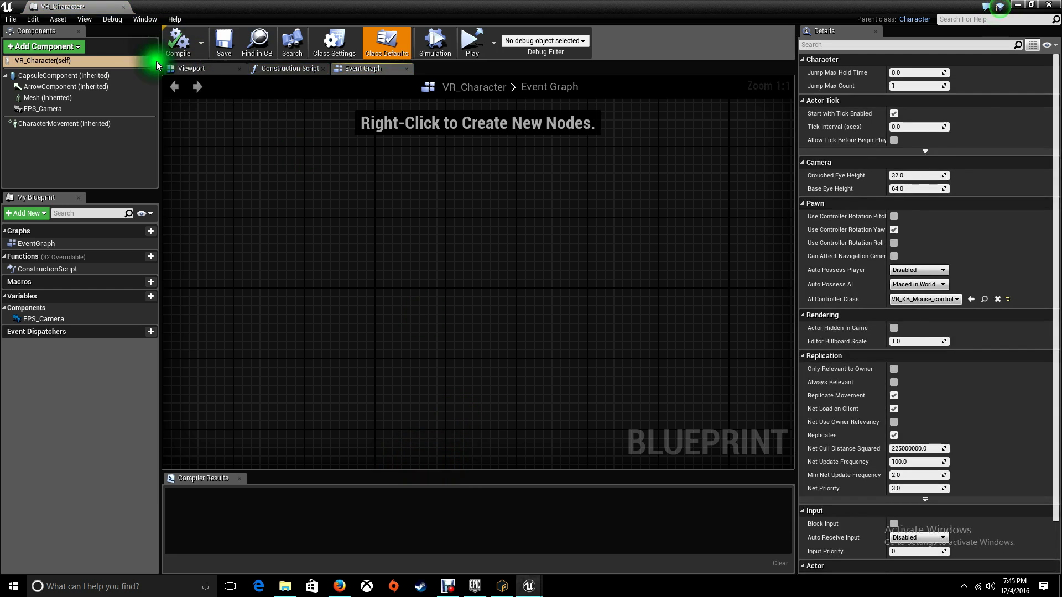
# - Set the character Mesh's Anim Class to UE4ASP_HeroTPP_AnimBlueprint in the Viewport tab
pyautogui.click(188, 68)
pyautogui.click(463, 227)
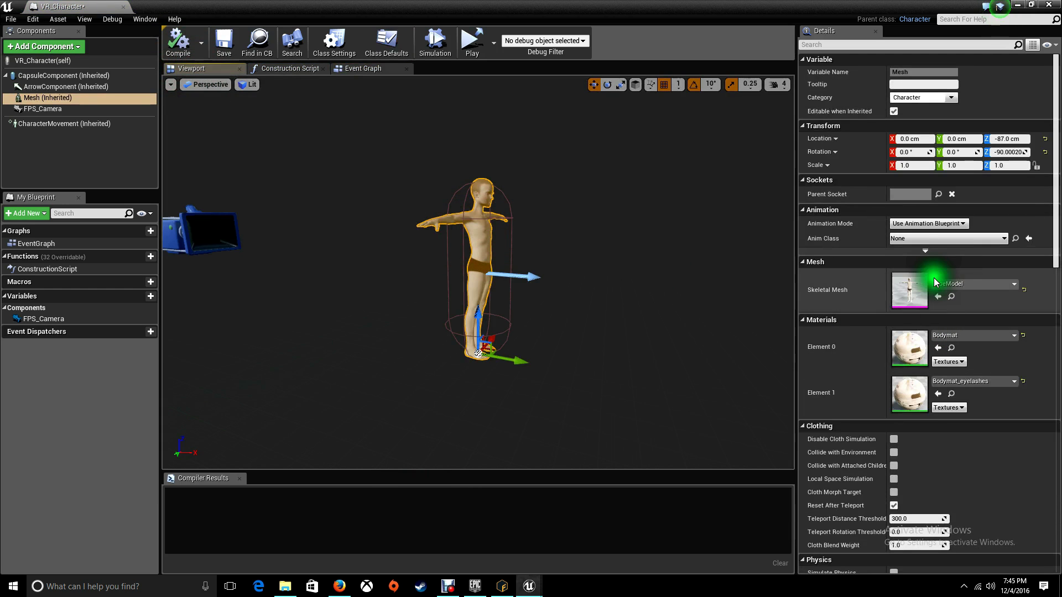
pyautogui.click(942, 237)
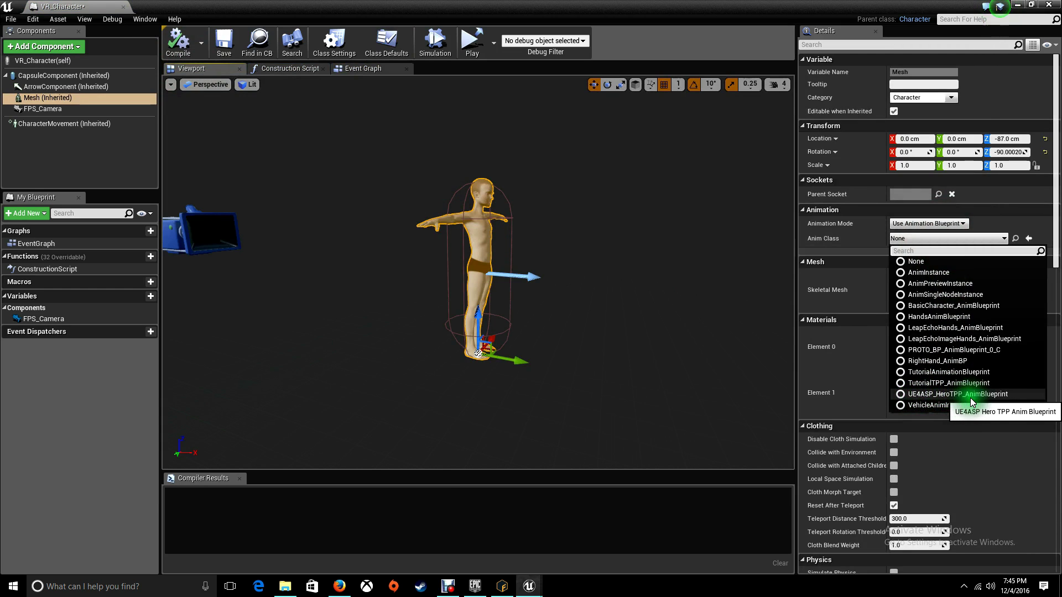
pyautogui.click(1000, 396)
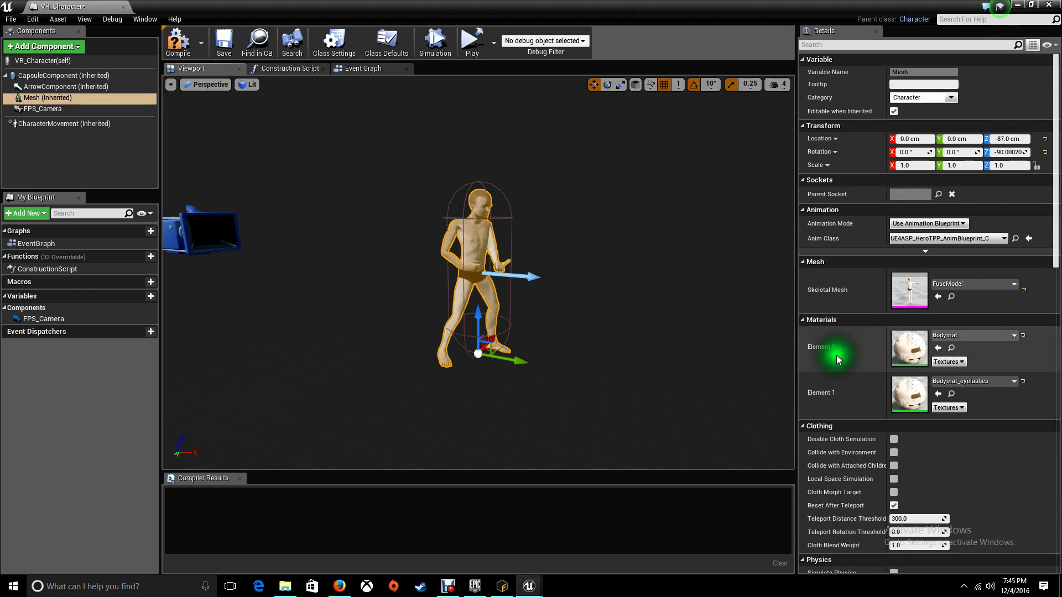
# - Orbit around the animated character to check the pose, then close the blueprint editor
pyautogui.scroll(6, 650, 287)
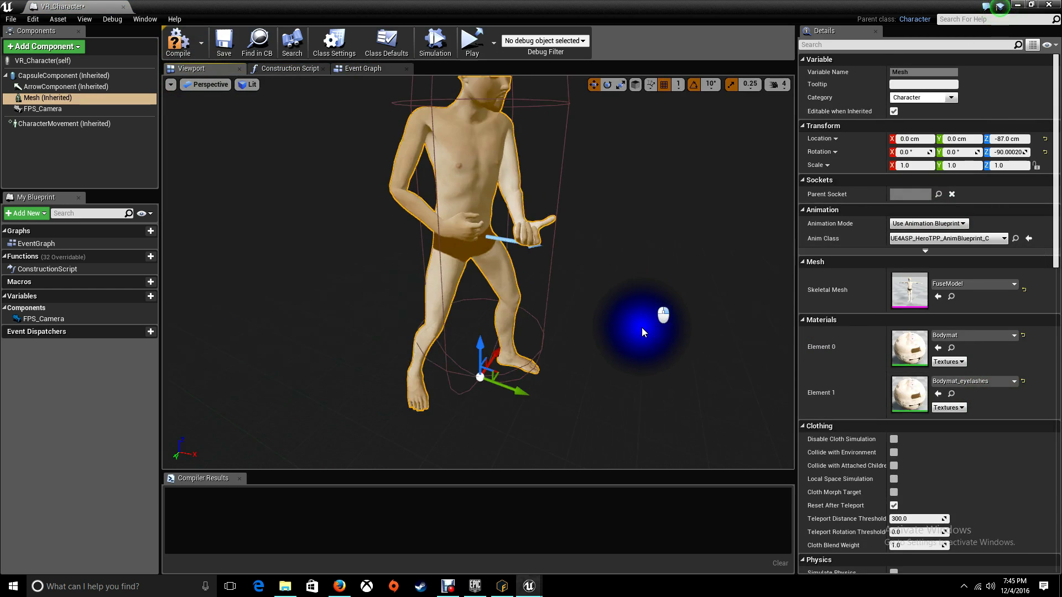
pyautogui.moveTo(641, 328); pyautogui.dragTo(649, 303, button='right')
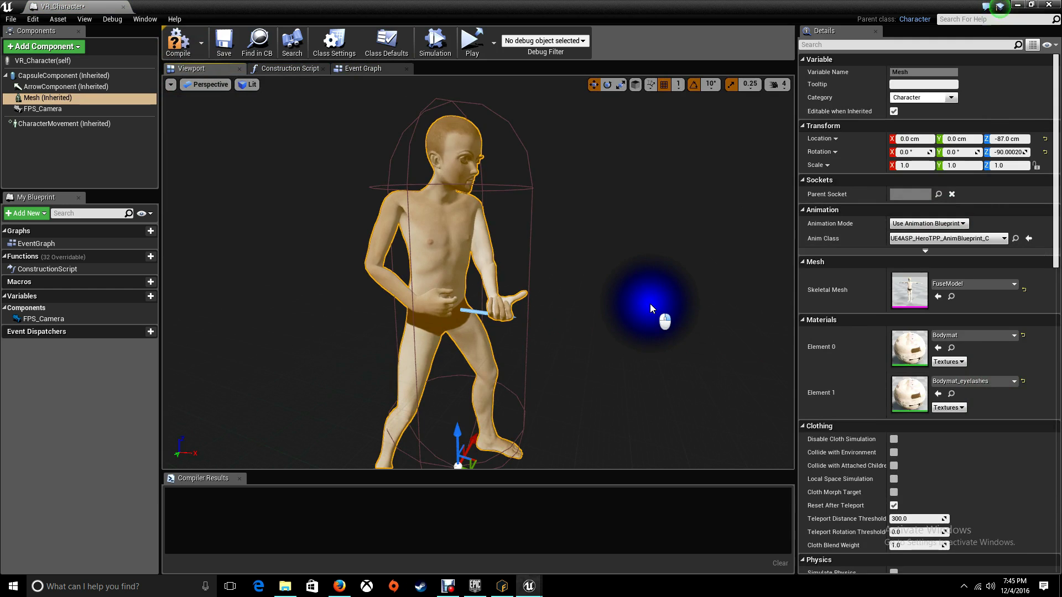
pyautogui.scroll(-3, 649, 304)
pyautogui.moveTo(649, 307)
pyautogui.mouseDown(button='right')
pyautogui.moveTo(566, 292)
pyautogui.moveTo(619, 328)
pyautogui.moveTo(620, 340)
pyautogui.moveTo(621, 310)
pyautogui.moveTo(729, 331)
pyautogui.moveTo(742, 300)
pyautogui.moveTo(669, 320)
pyautogui.moveTo(681, 316)
pyautogui.moveTo(651, 288)
pyautogui.mouseUp(button='right')
pyautogui.scroll(5, 565, 293)
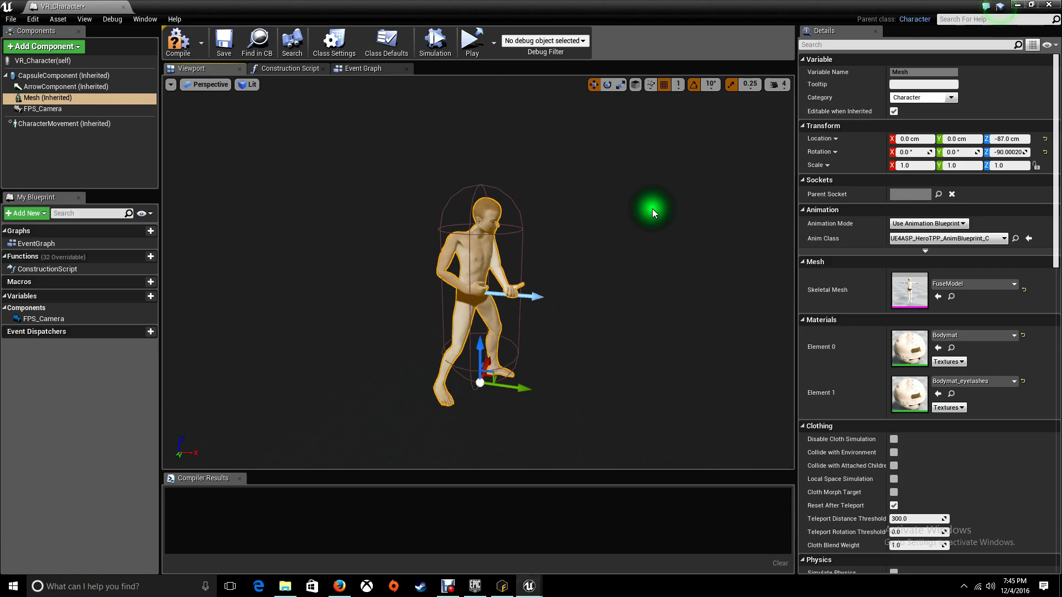
pyautogui.click(1049, 5)
# - Save the modified assets, test-play VRScene in a new editor window, then close the game window
pyautogui.click(553, 43)
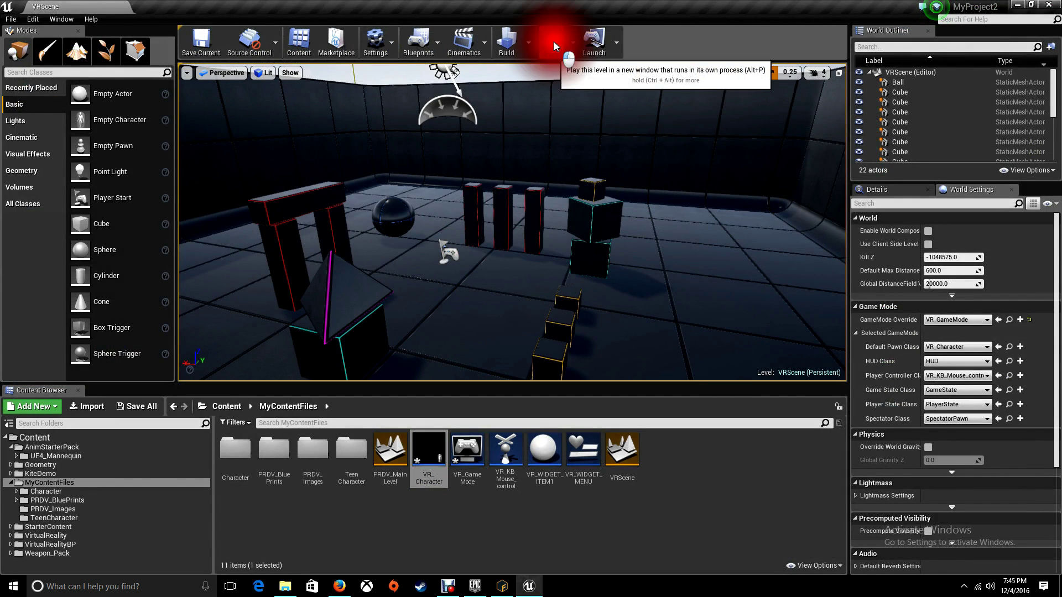
pyautogui.click(573, 395)
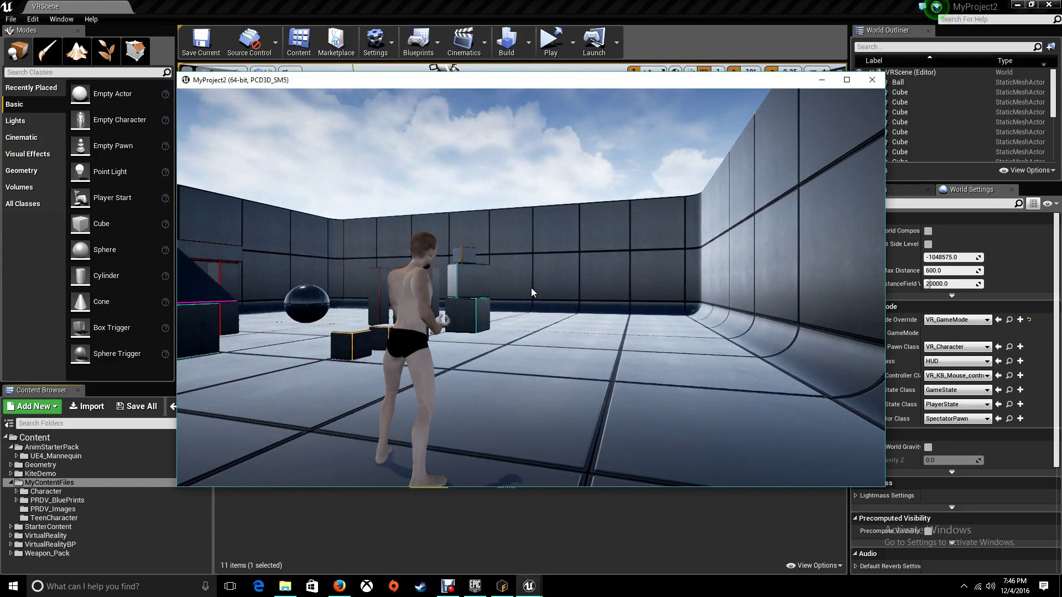
pyautogui.press('super')
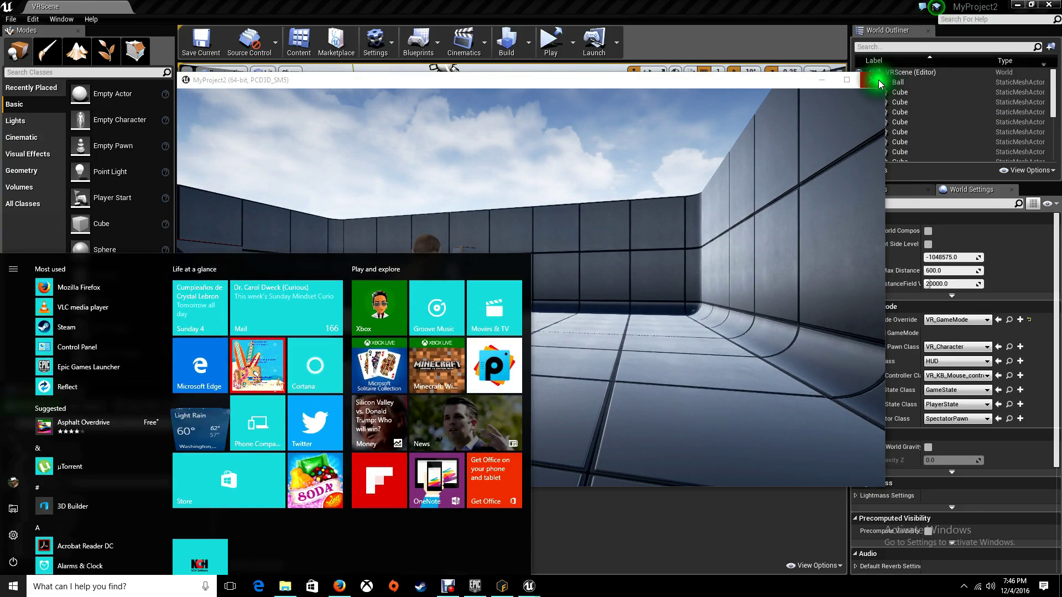
pyautogui.click(879, 82)
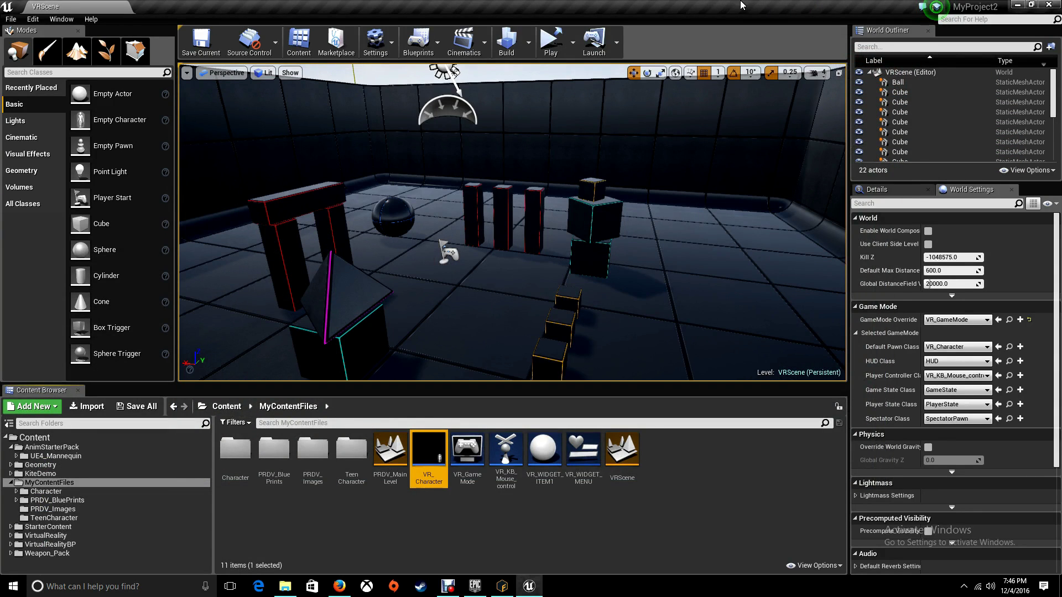